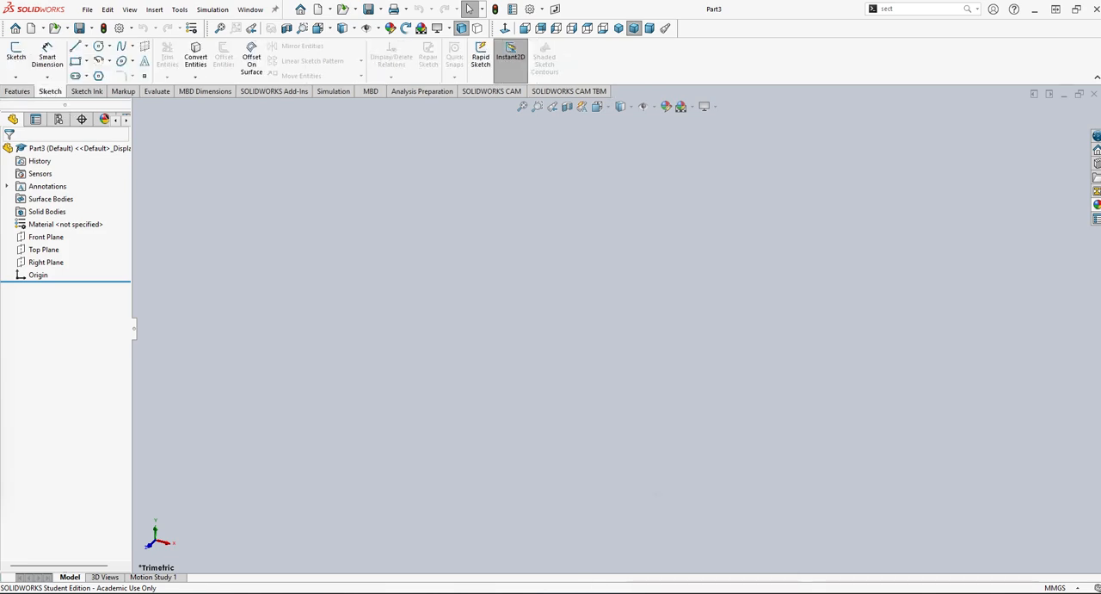
Start a sketch on the Front Plane and draw a horizontal line about 36 mm long, running left from the origin.
click(721, 542)
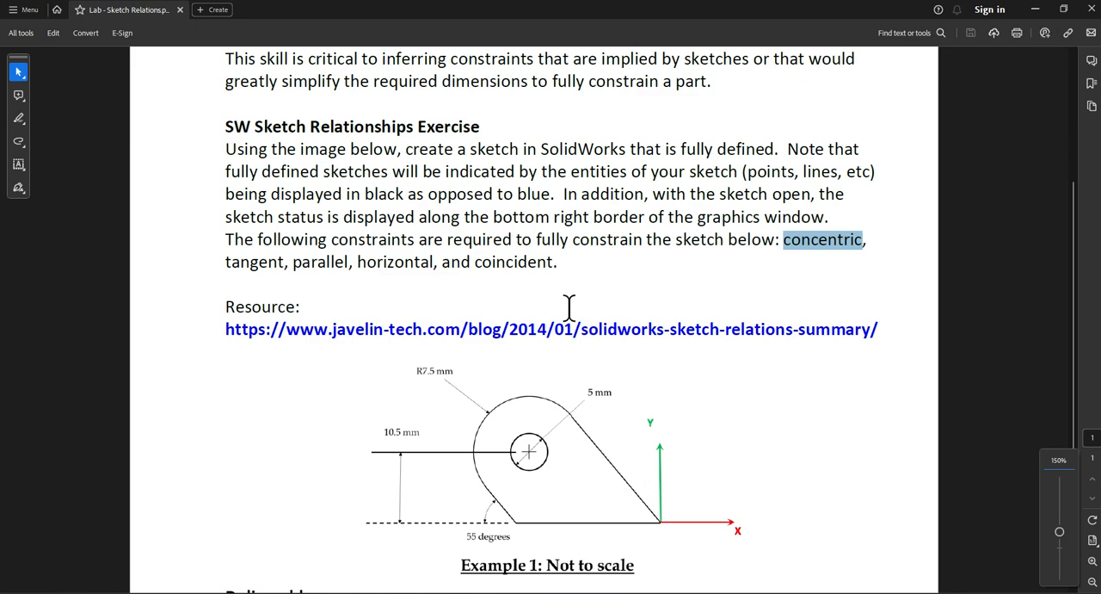
click(1035, 9)
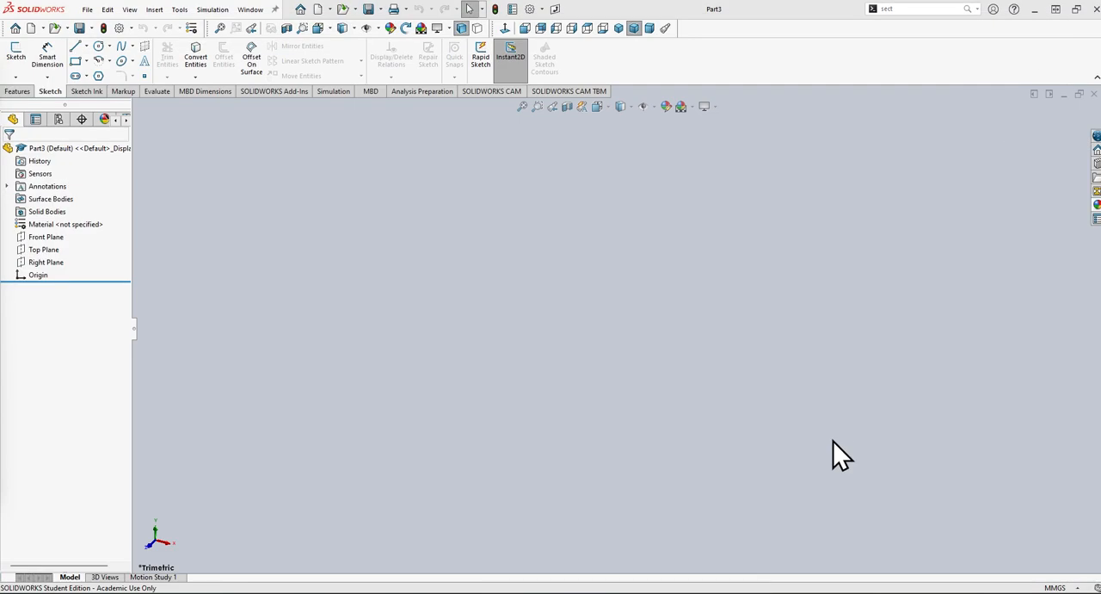
click(76, 48)
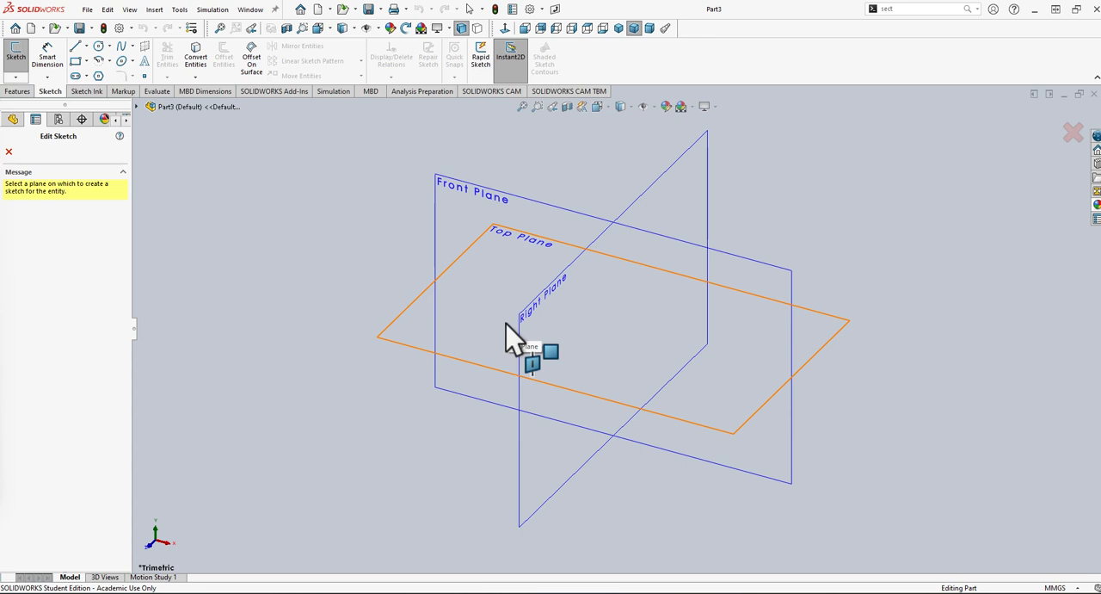
click(455, 226)
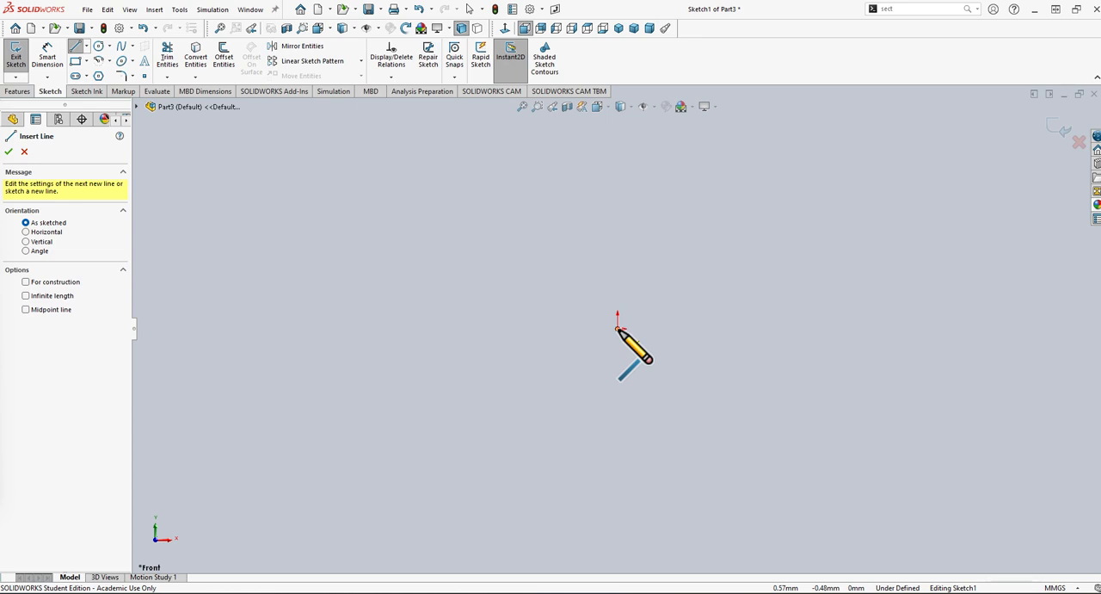
click(618, 328)
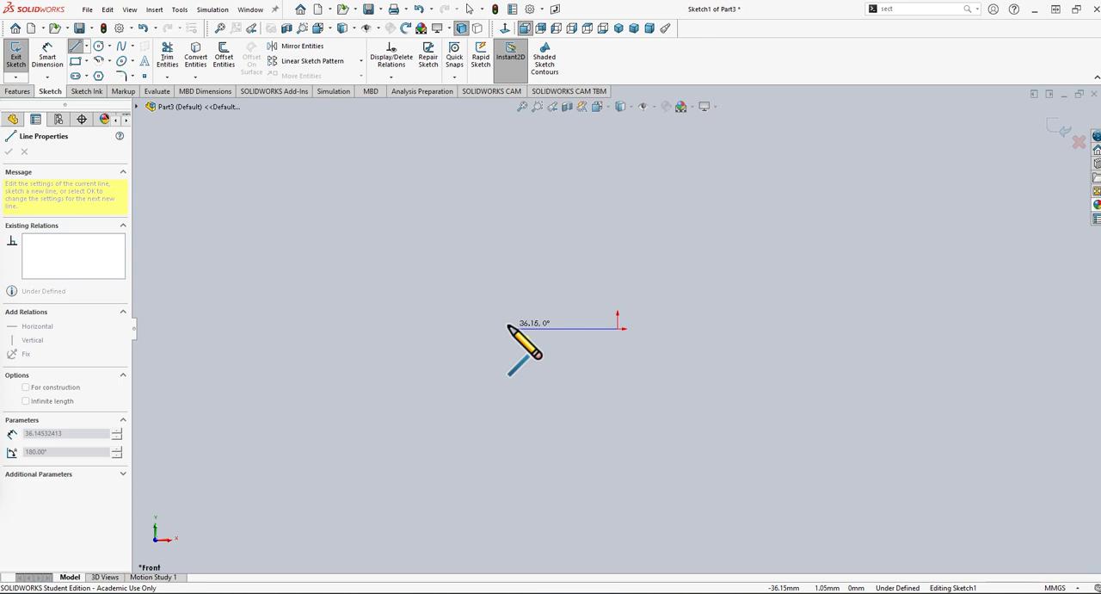
click(509, 327)
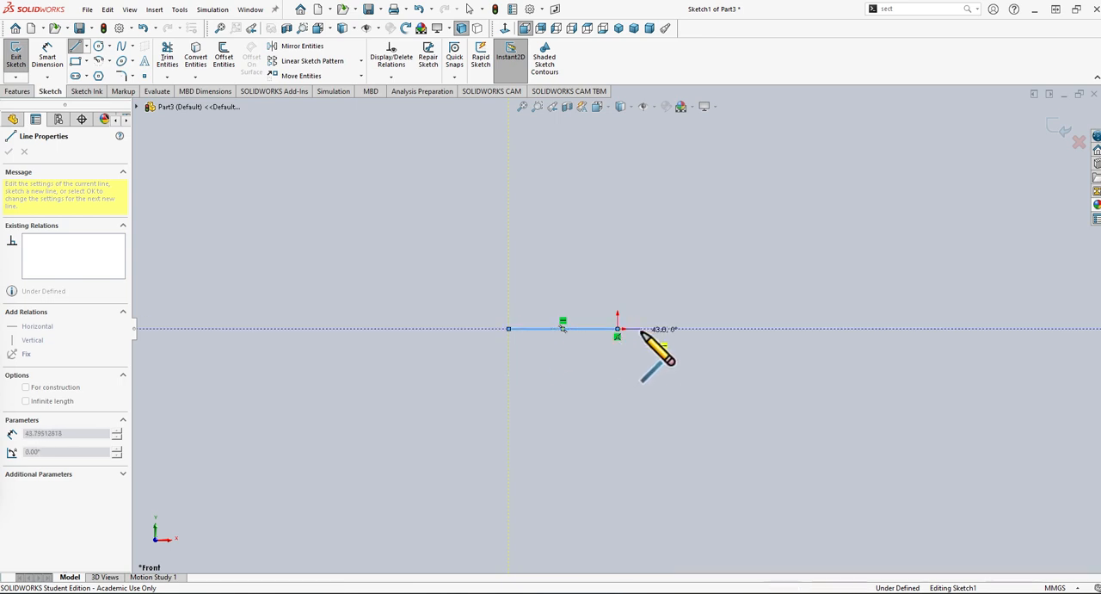
click(617, 328)
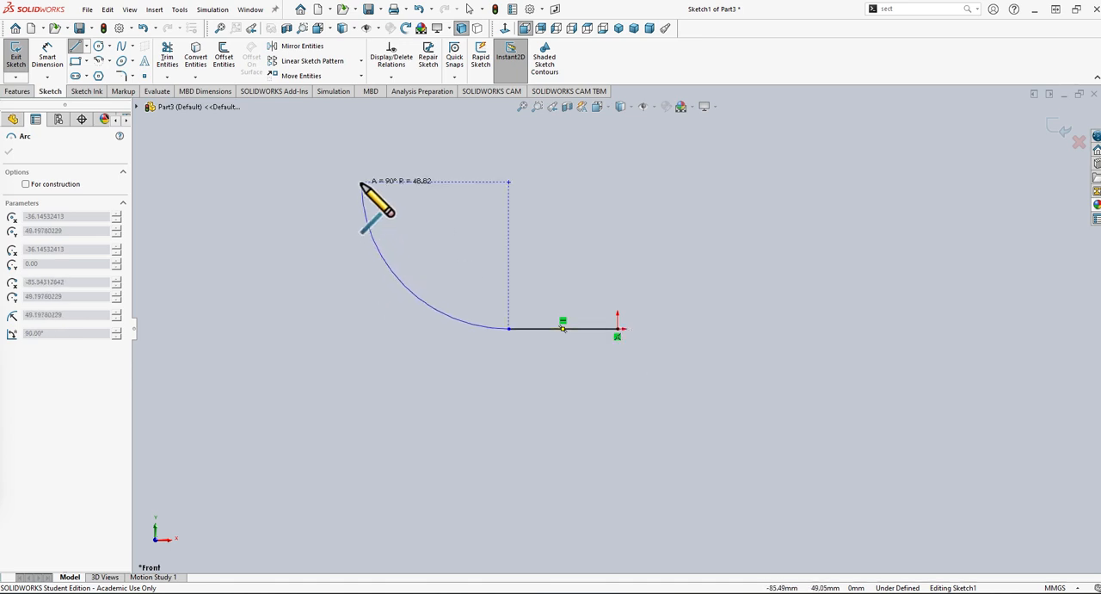
key(Escape)
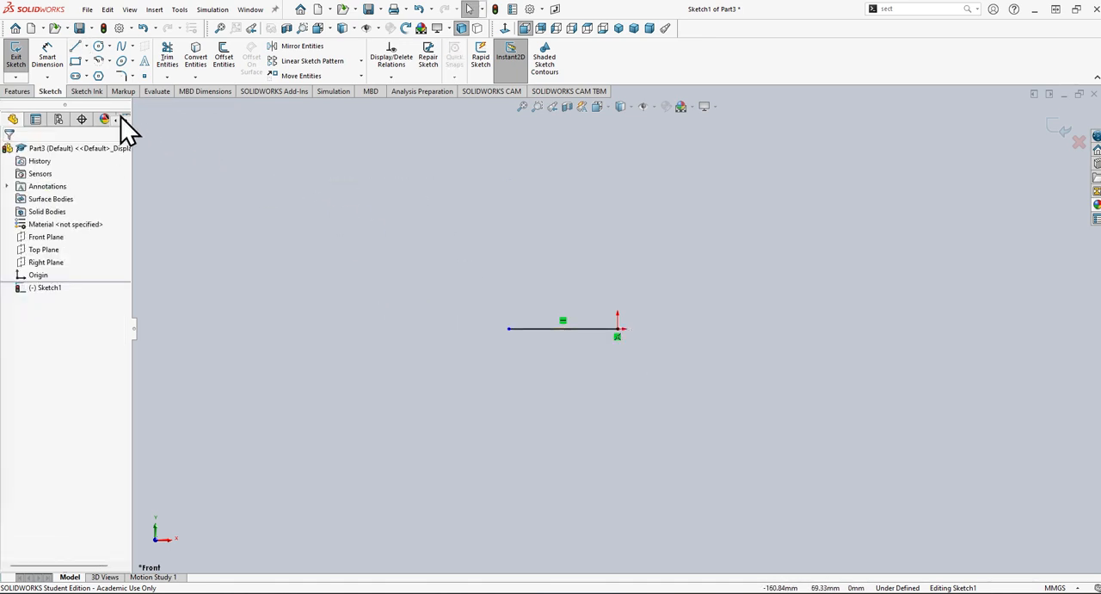
Draw a line about 31 mm long from the horizontal line's left endpoint, sloping up and to the left at about 133°.
click(76, 46)
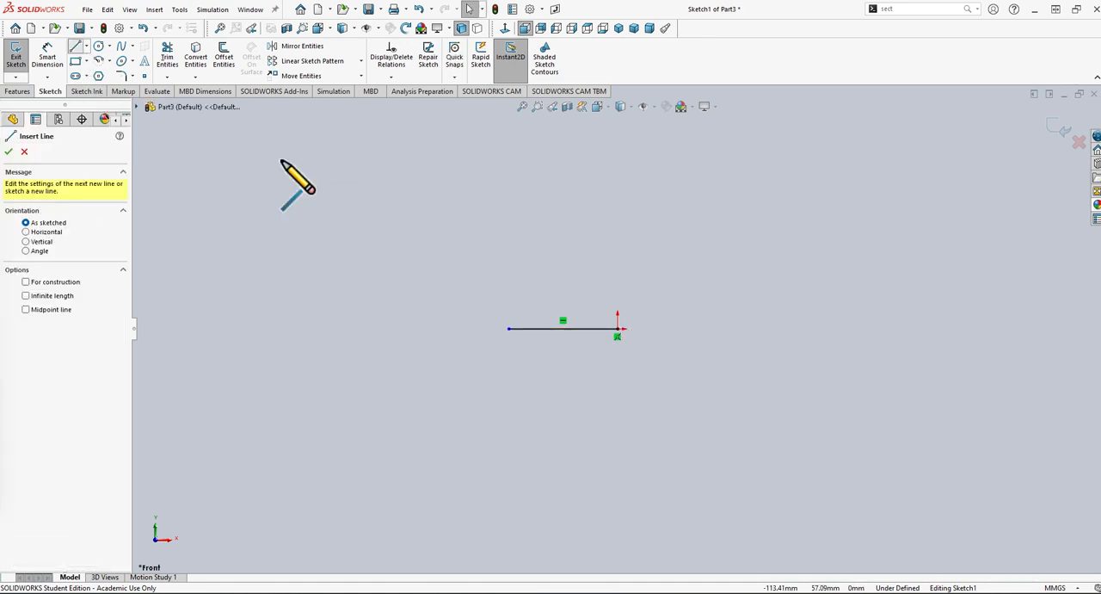
click(508, 328)
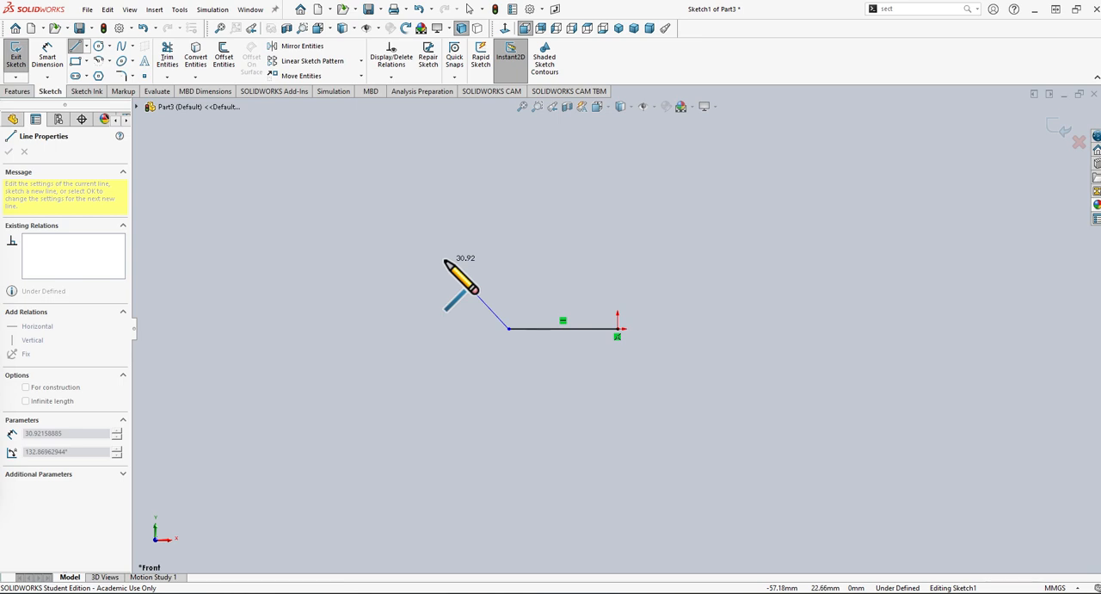
click(445, 259)
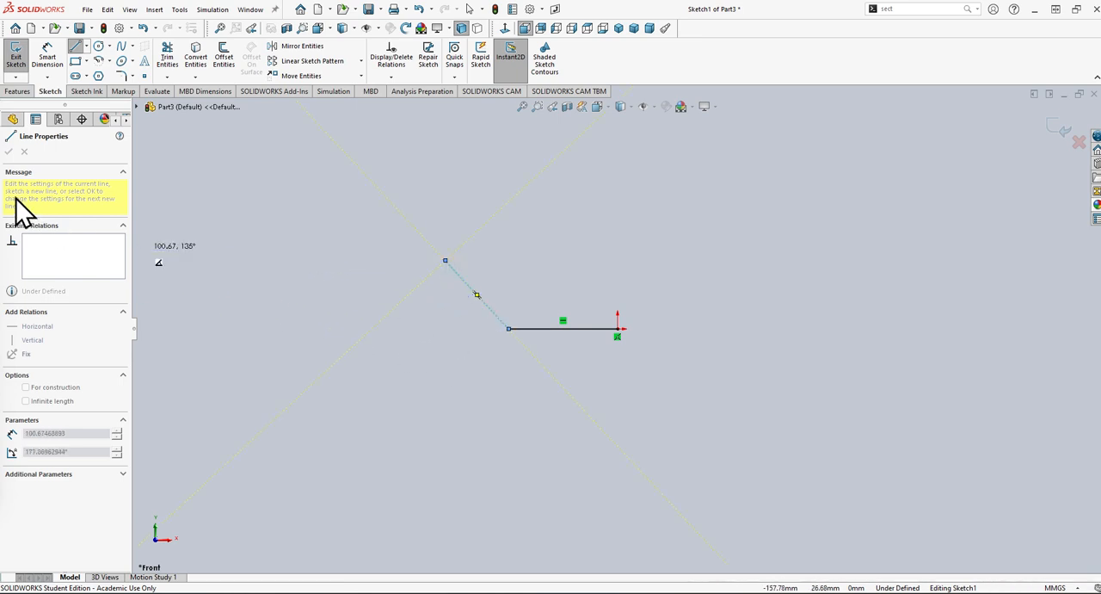
key(Escape)
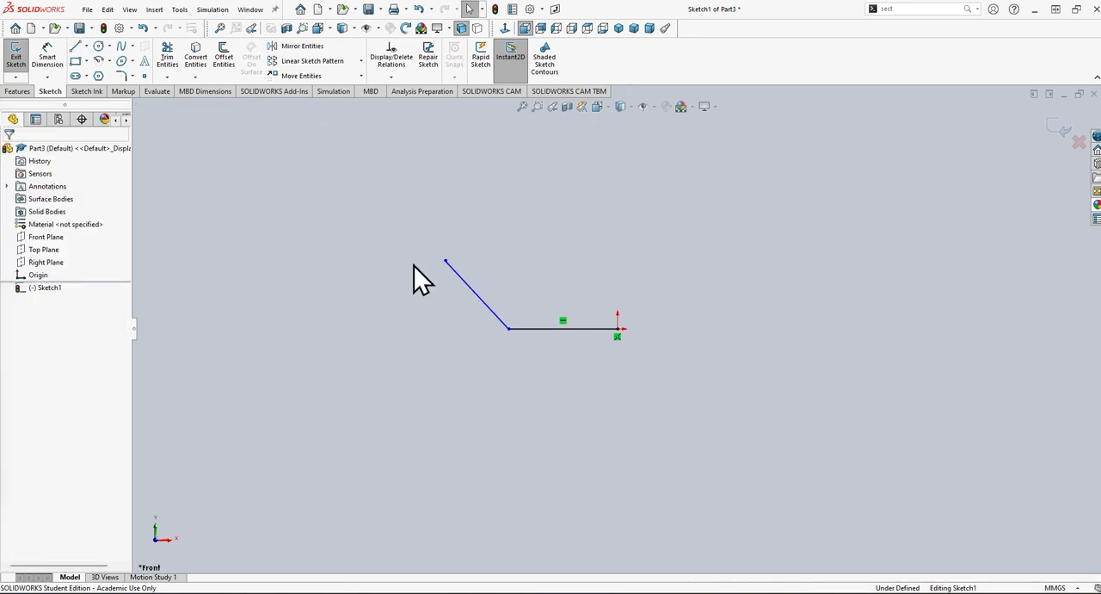
Draw a line about 61 mm long from the origin, up and to the left, parallel to the shorter angled line.
click(76, 48)
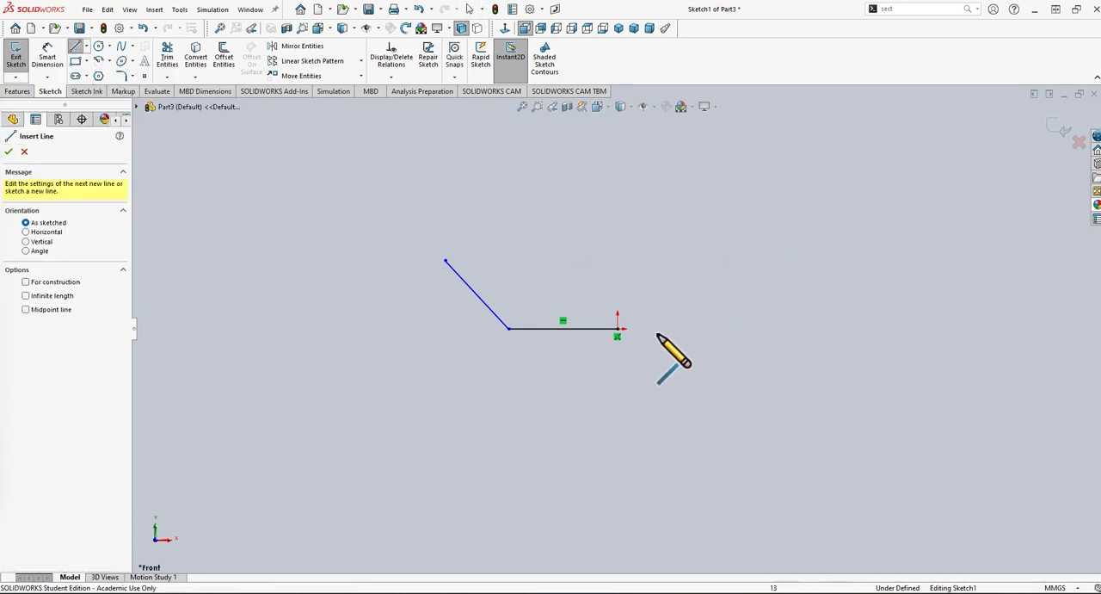
click(617, 327)
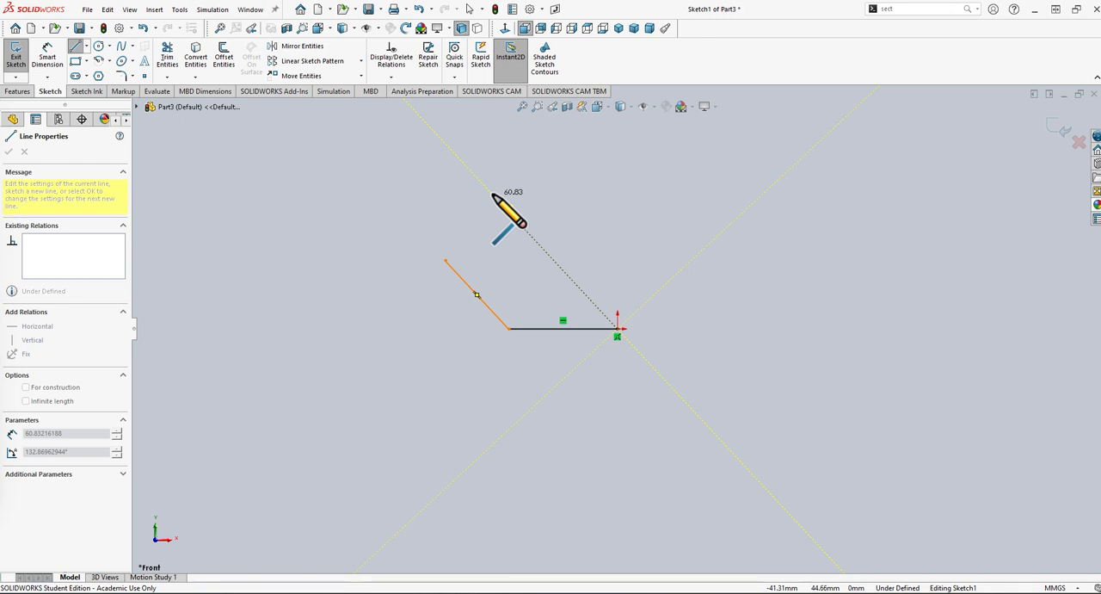
click(493, 195)
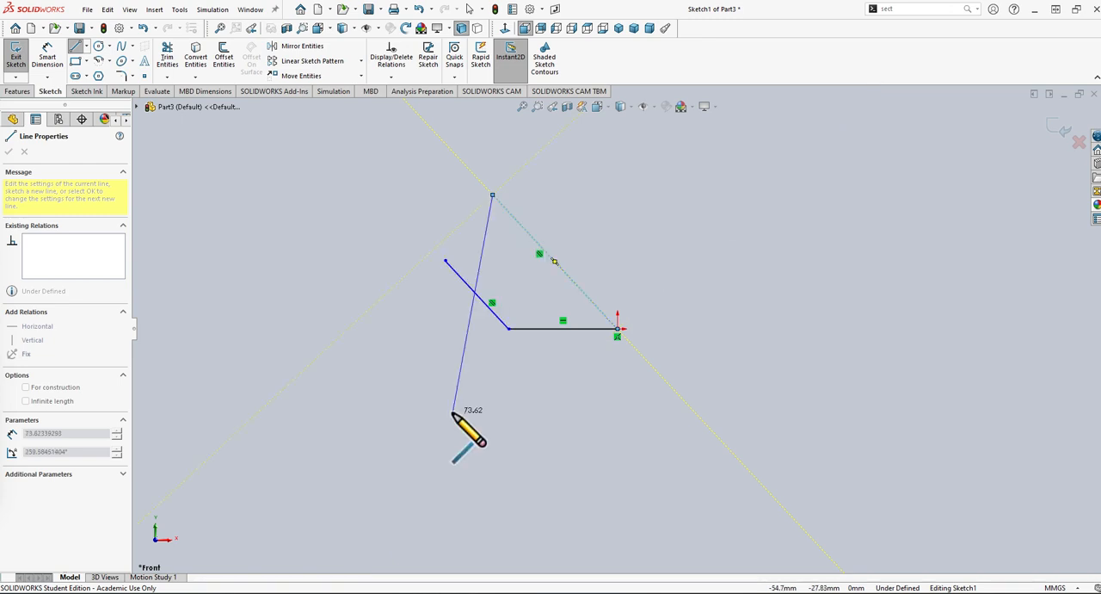
key(Escape)
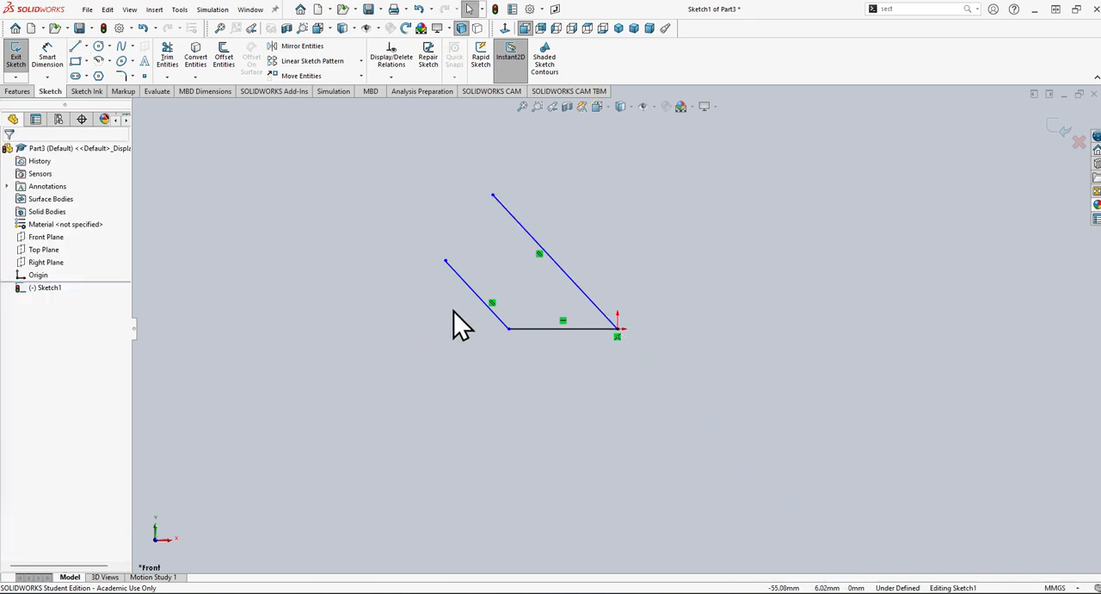
Check the lab PDF's Example 1 drawing for the arc that joins the two angled lines, and return to the SOLIDWORKS sketch.
mouse_move(719, 591)
click(717, 551)
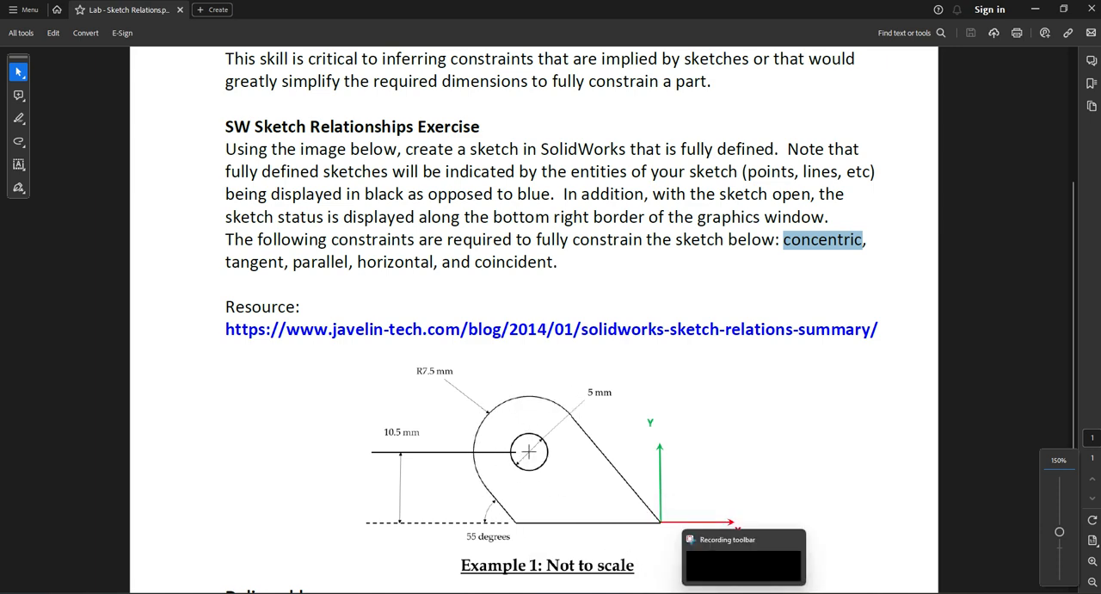
mouse_move(693, 592)
click(710, 565)
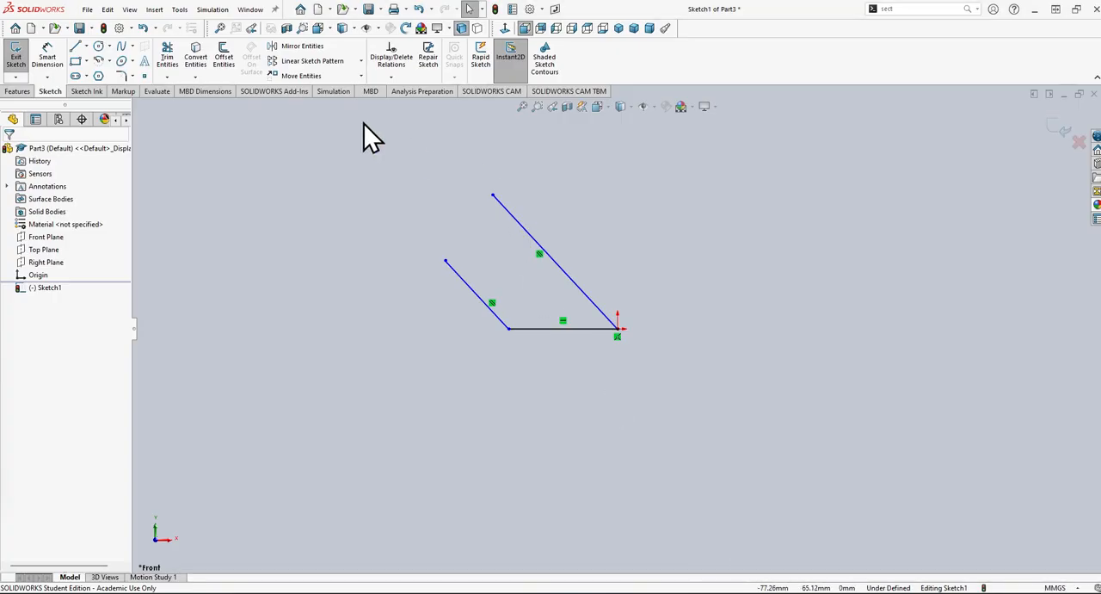
click(109, 62)
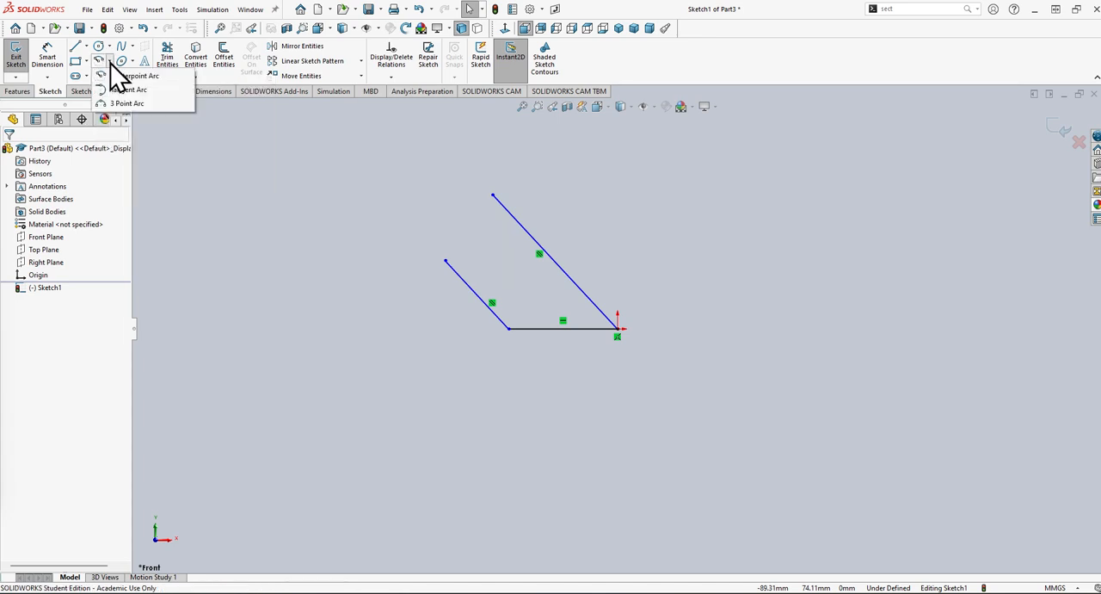
click(153, 93)
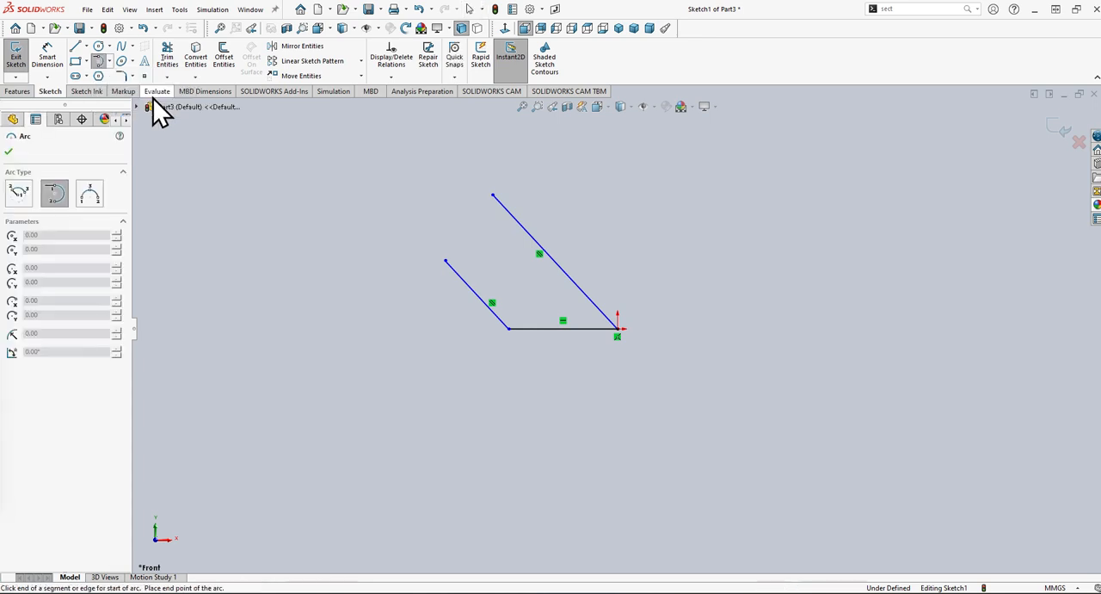
click(492, 195)
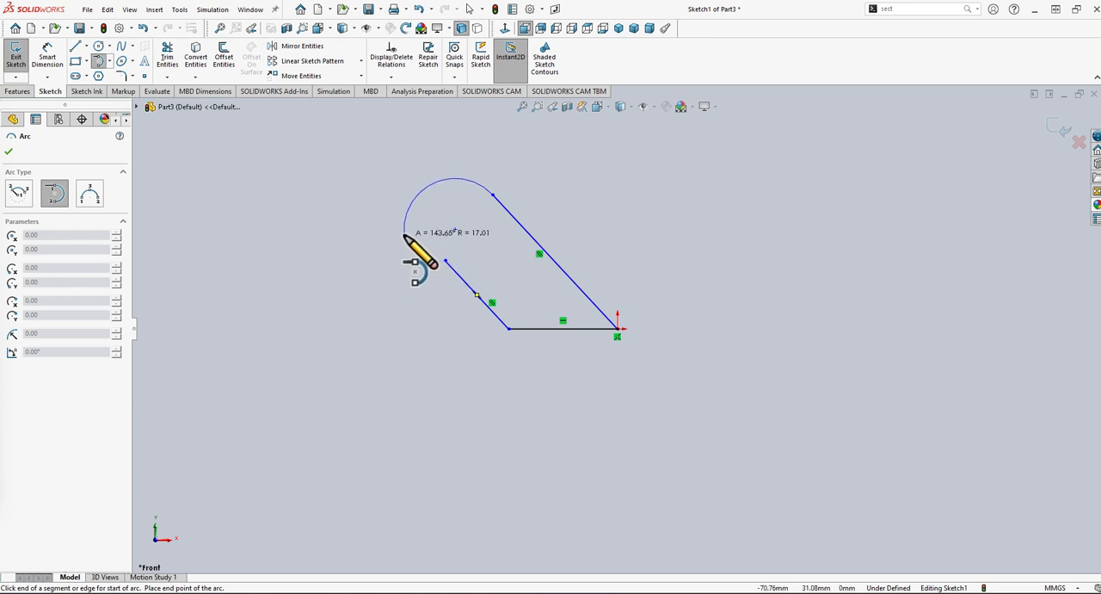
key(Escape)
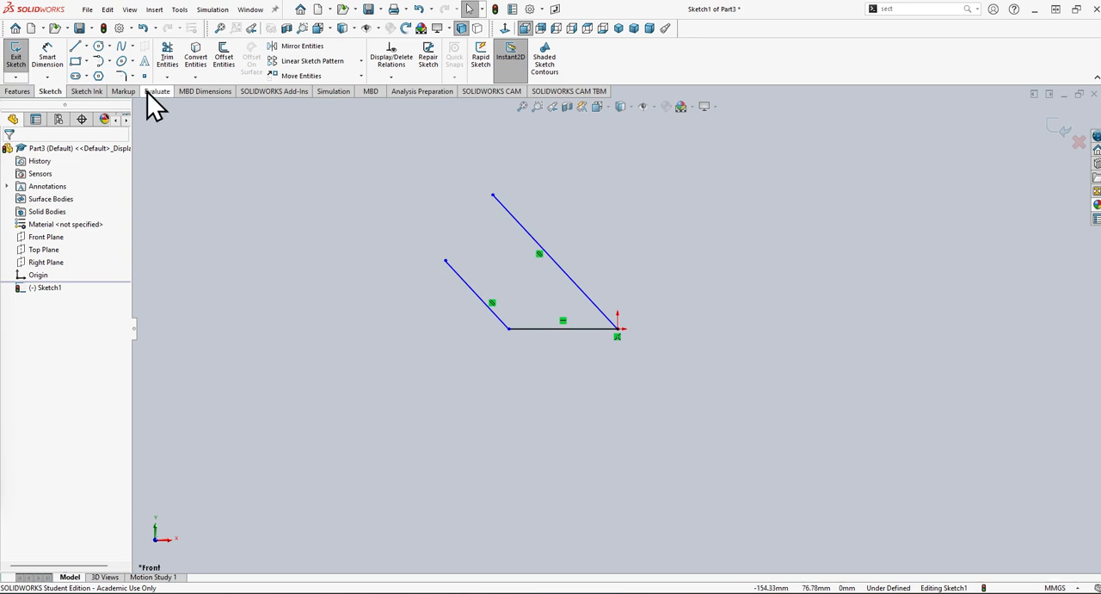
click(110, 61)
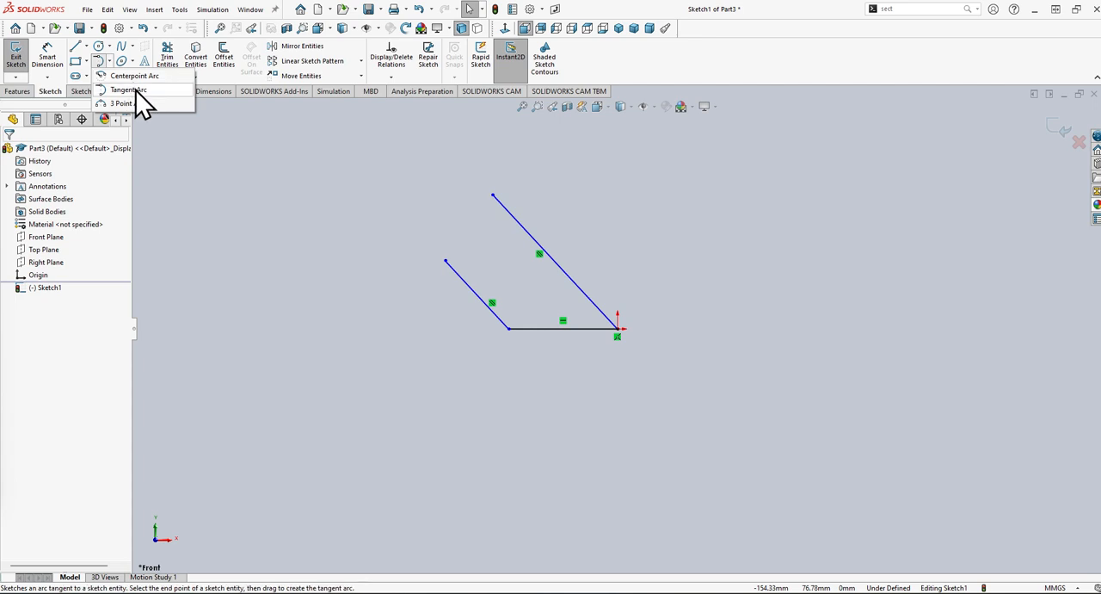
click(129, 90)
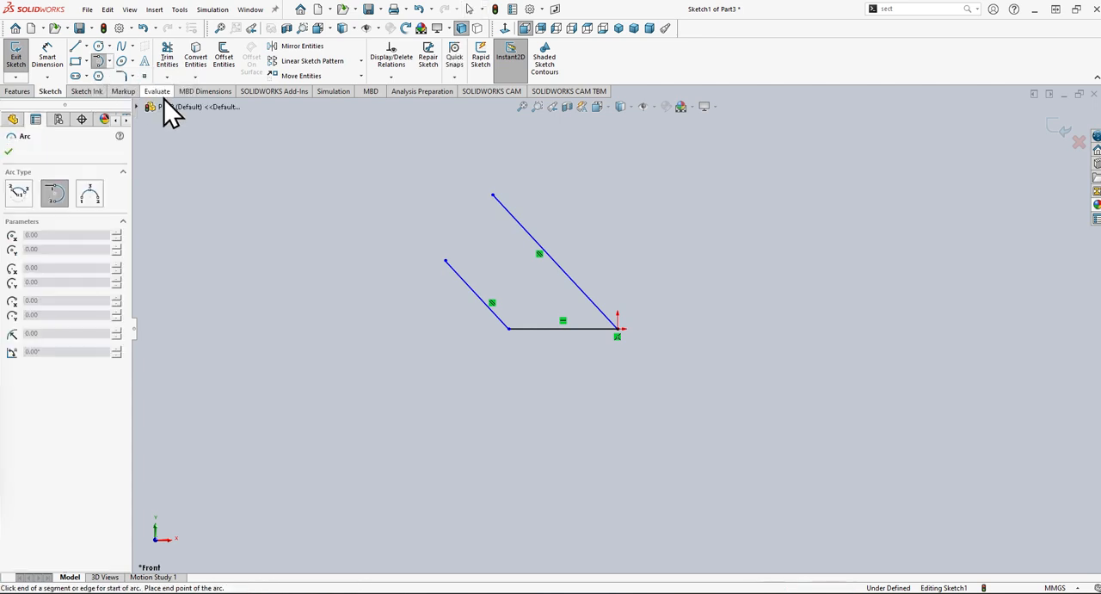
click(492, 195)
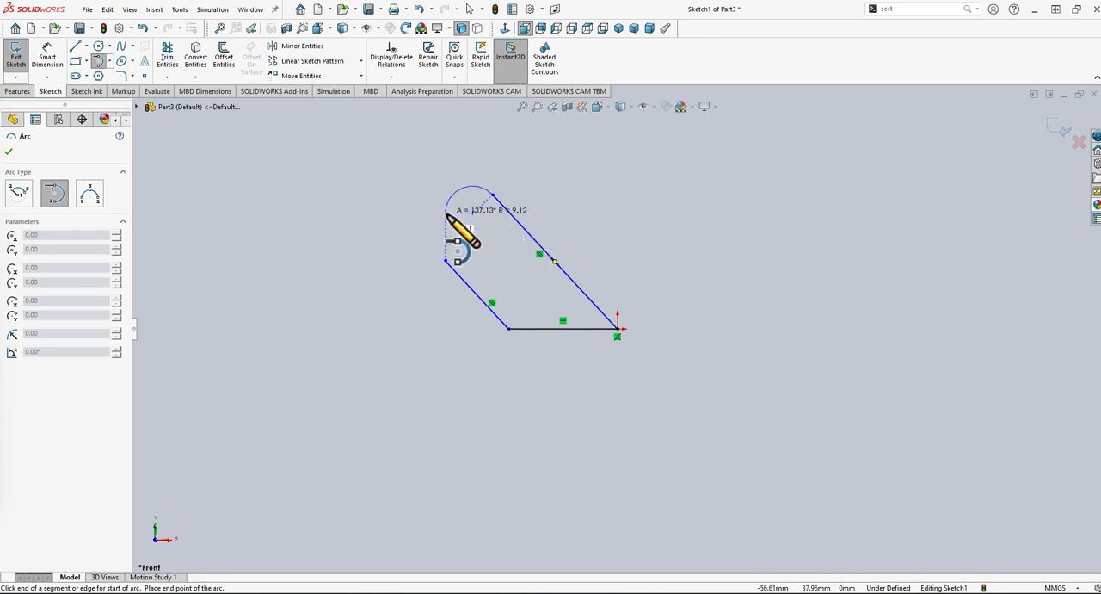
key(Escape)
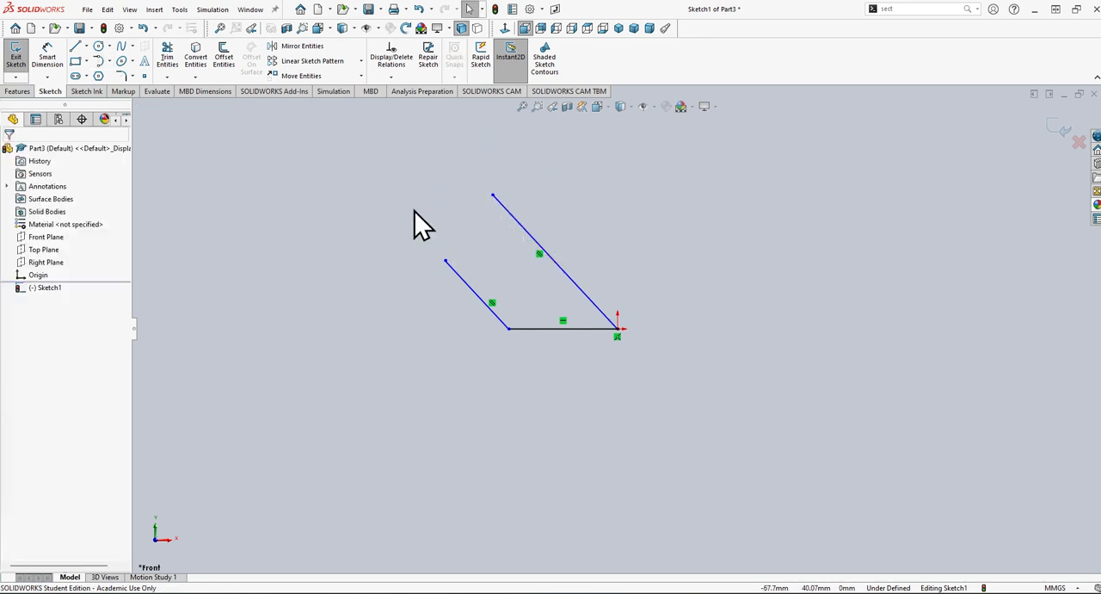
Draw a tangent arc of about 13.8 mm radius from the long angled line's upper endpoint to the short angled line's upper endpoint.
click(110, 61)
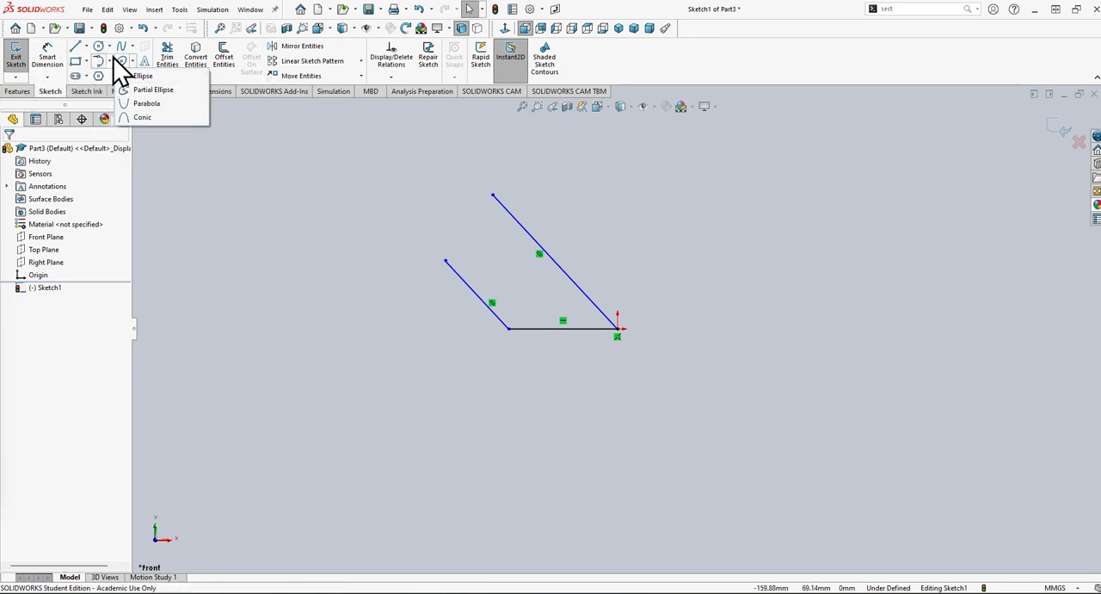
click(120, 90)
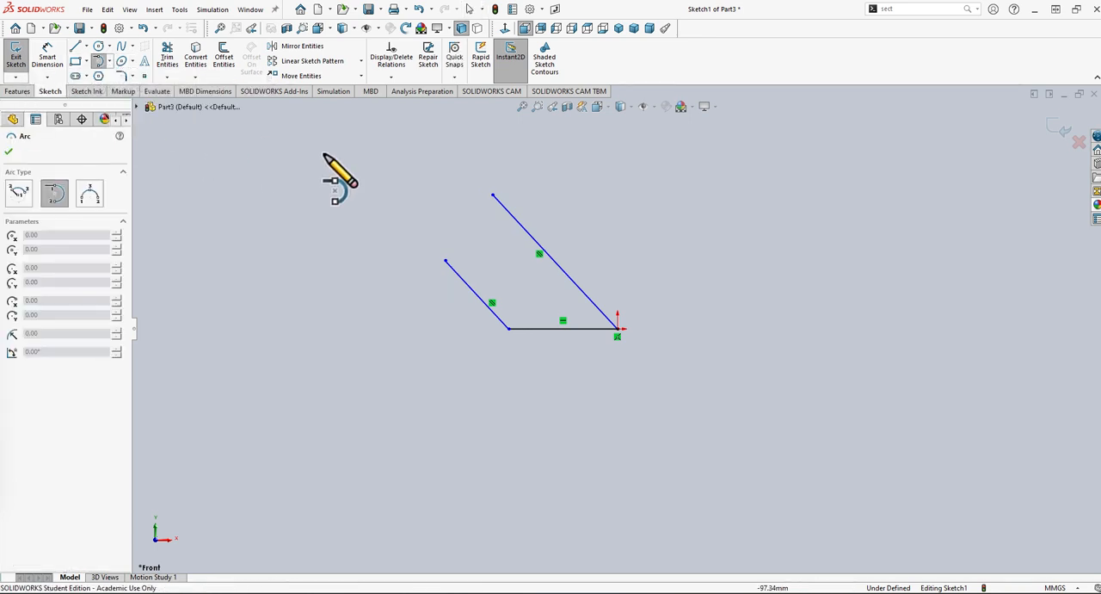
click(492, 195)
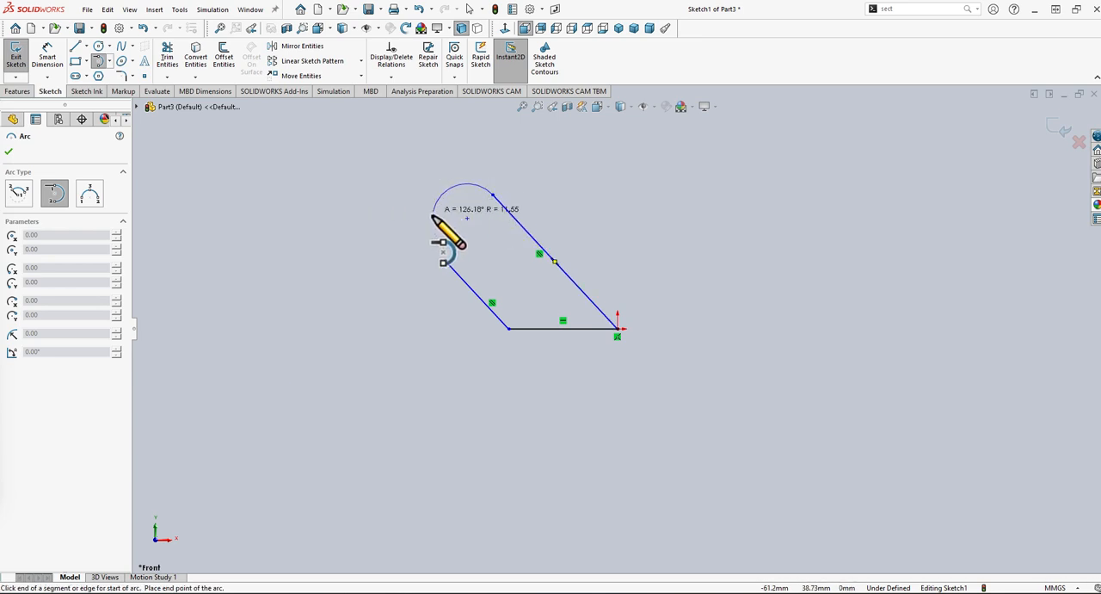
click(444, 260)
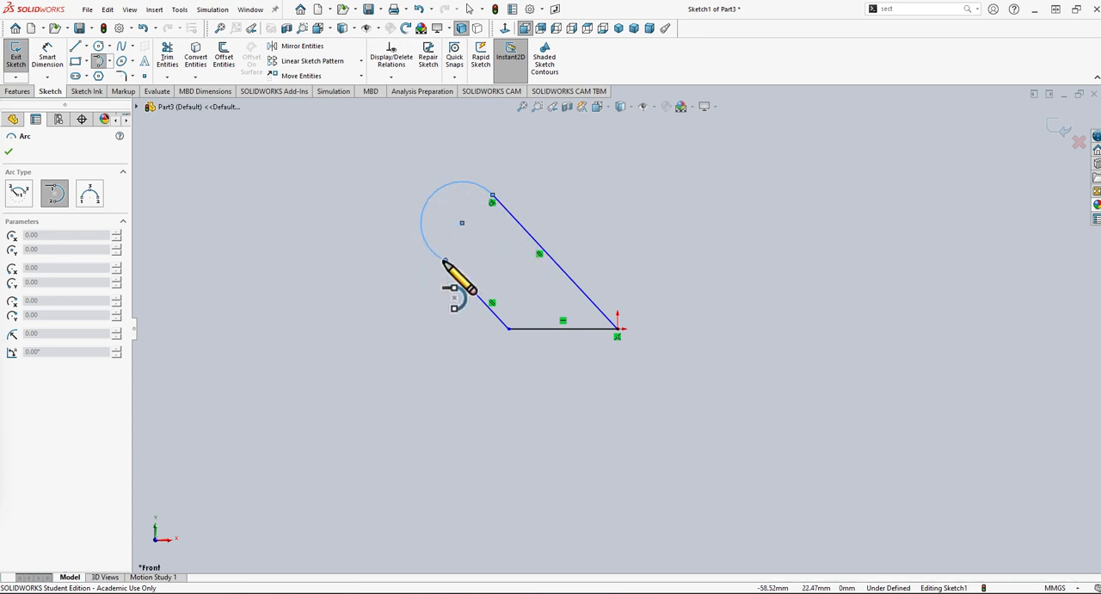
click(9, 152)
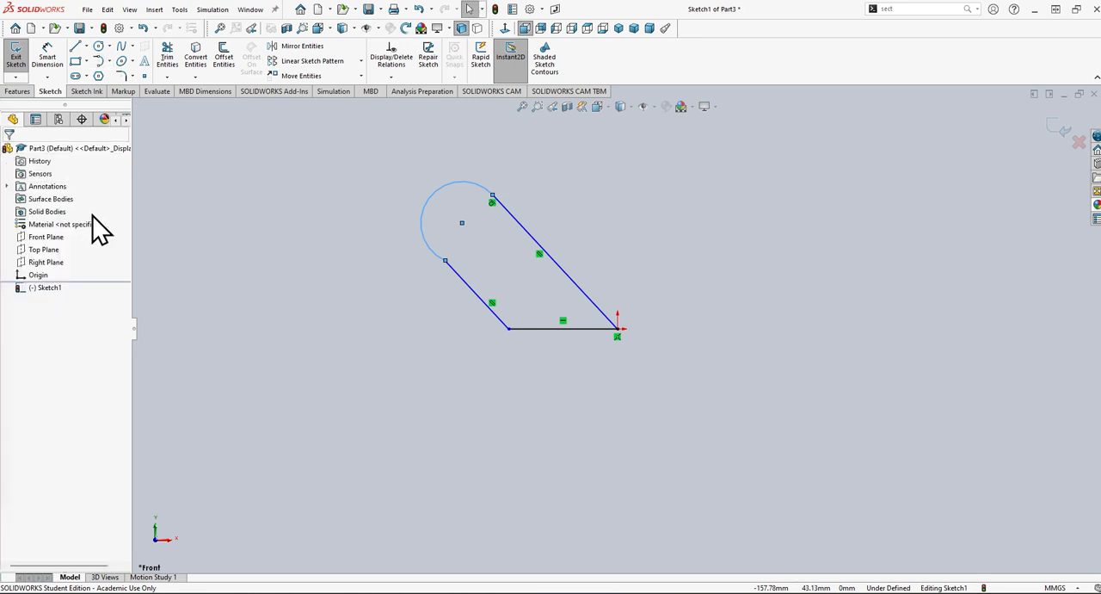
Draw a circle of about 5.9 mm radius centred on the arc's centre point.
click(108, 46)
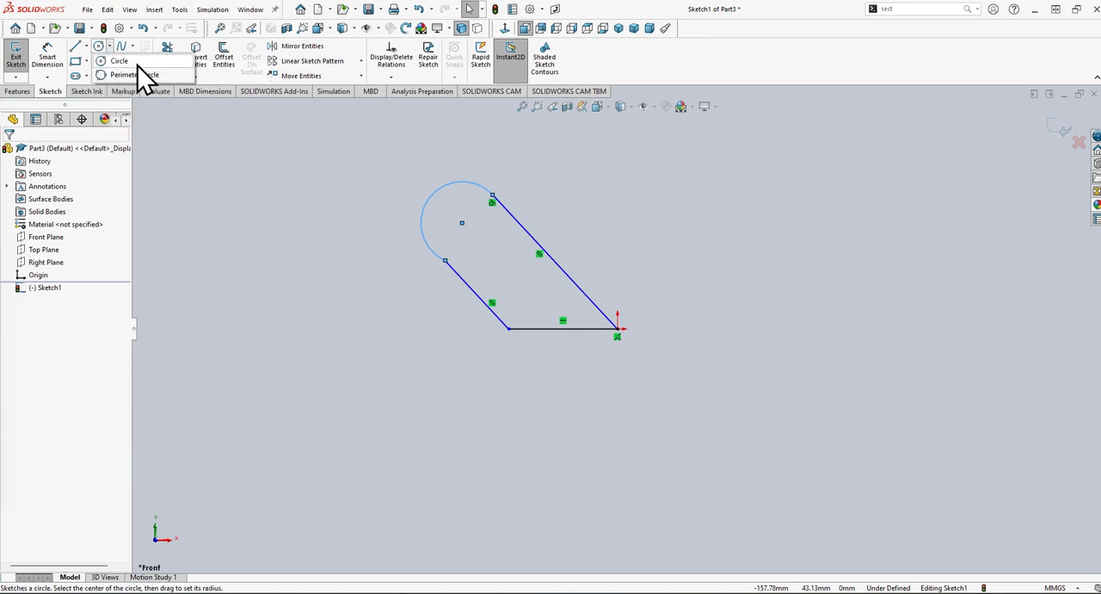
click(144, 63)
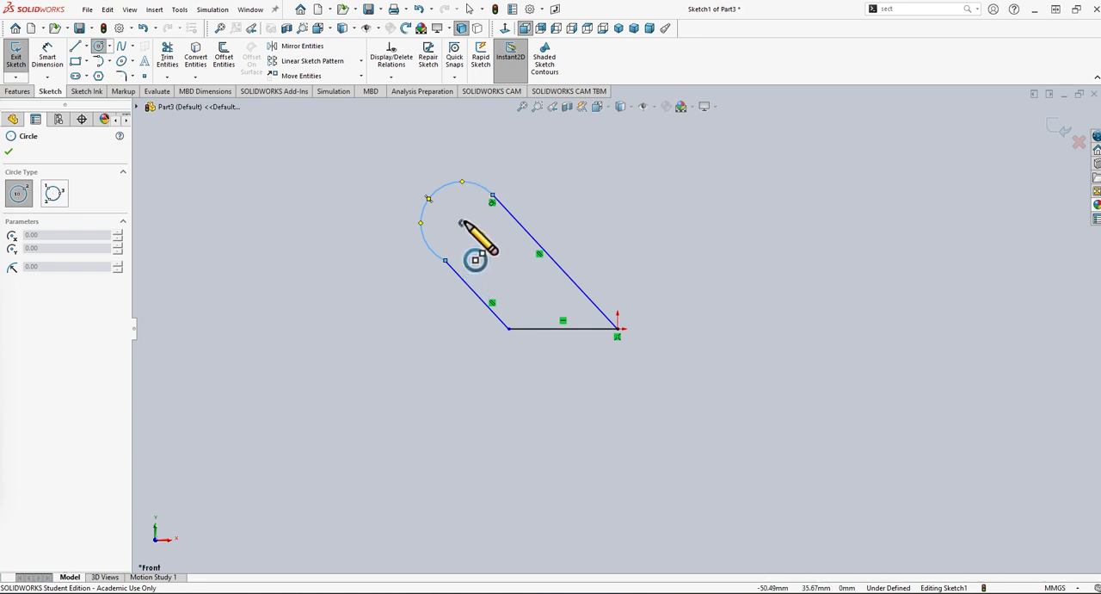
click(462, 223)
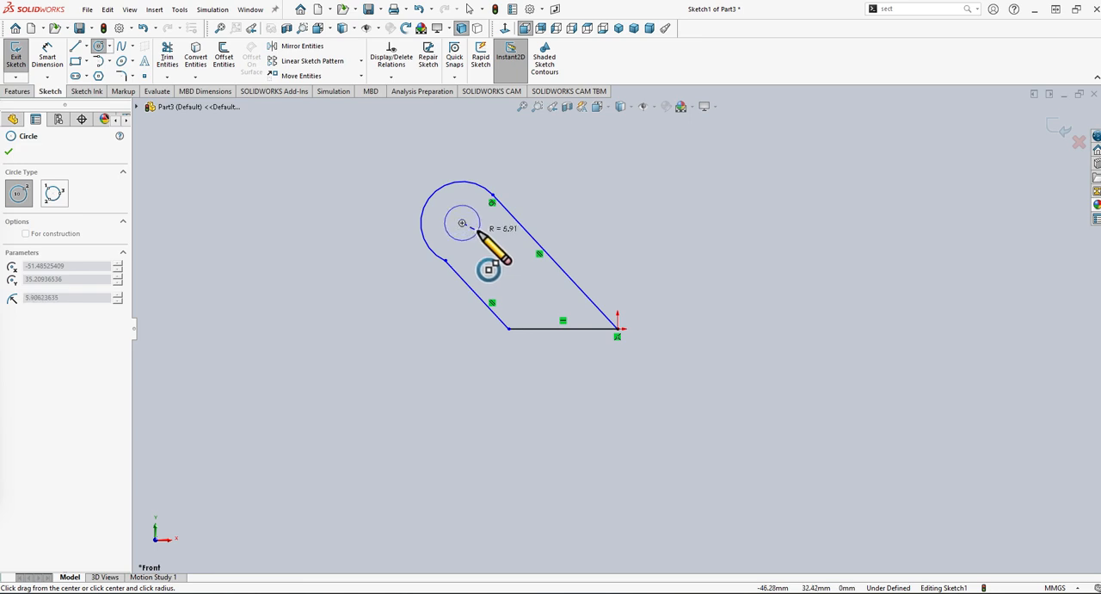
click(479, 232)
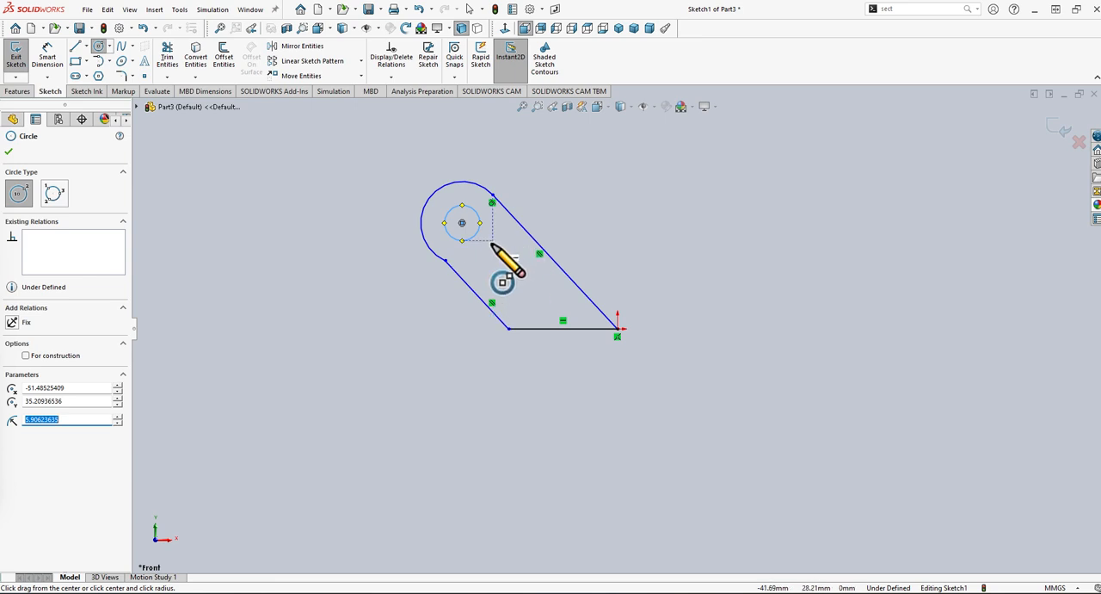
Finish the circle, select the short angled line and the outer arc, and remove the inner circle from the selection.
click(10, 153)
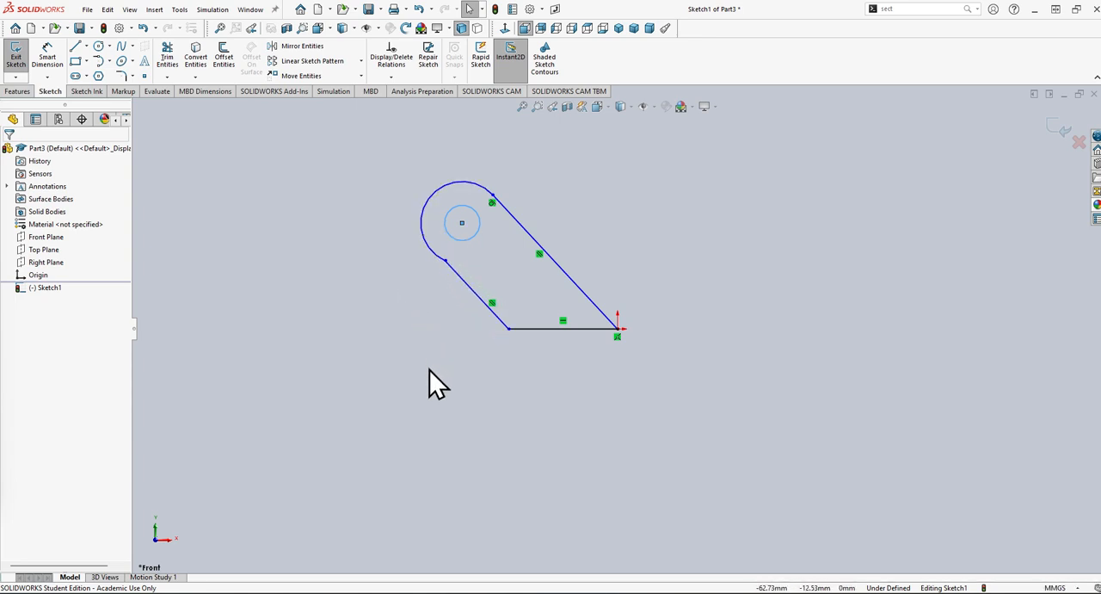
ctrl+click(464, 289)
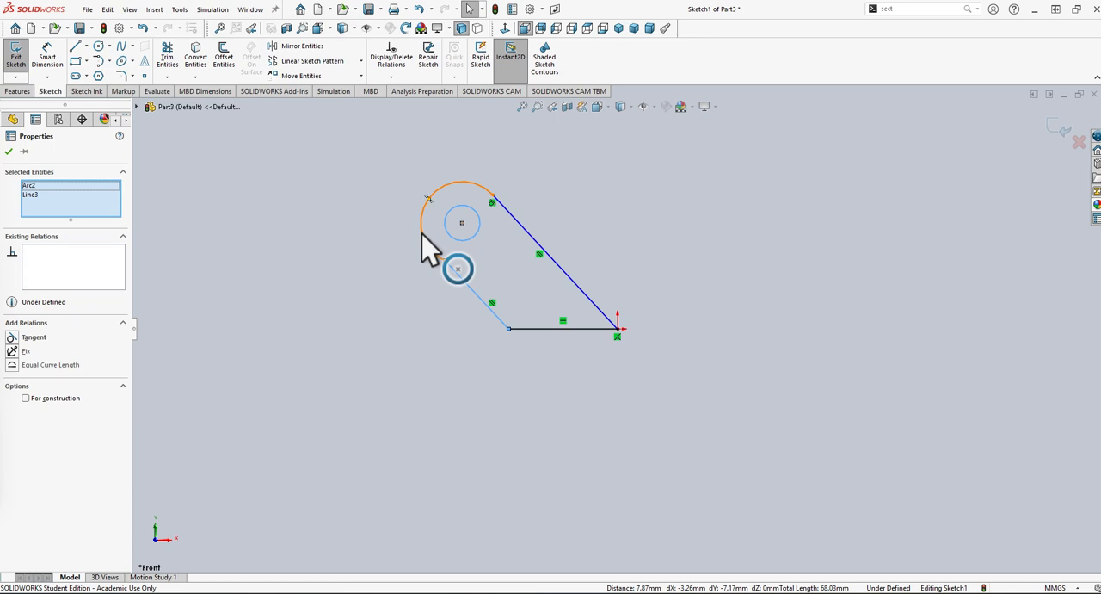
click(428, 198)
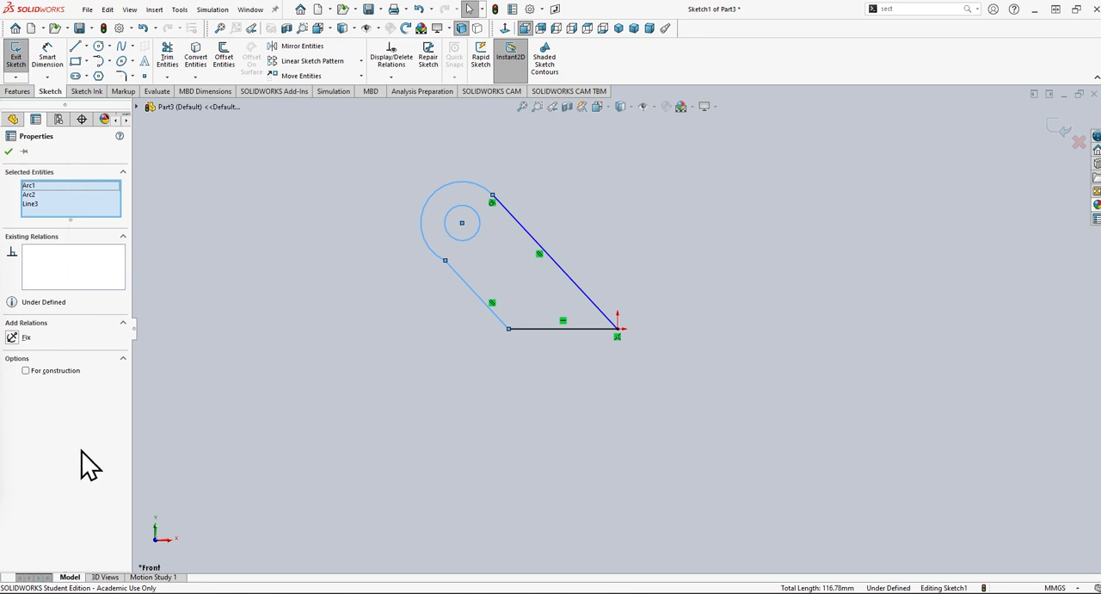
click(42, 196)
click(42, 205)
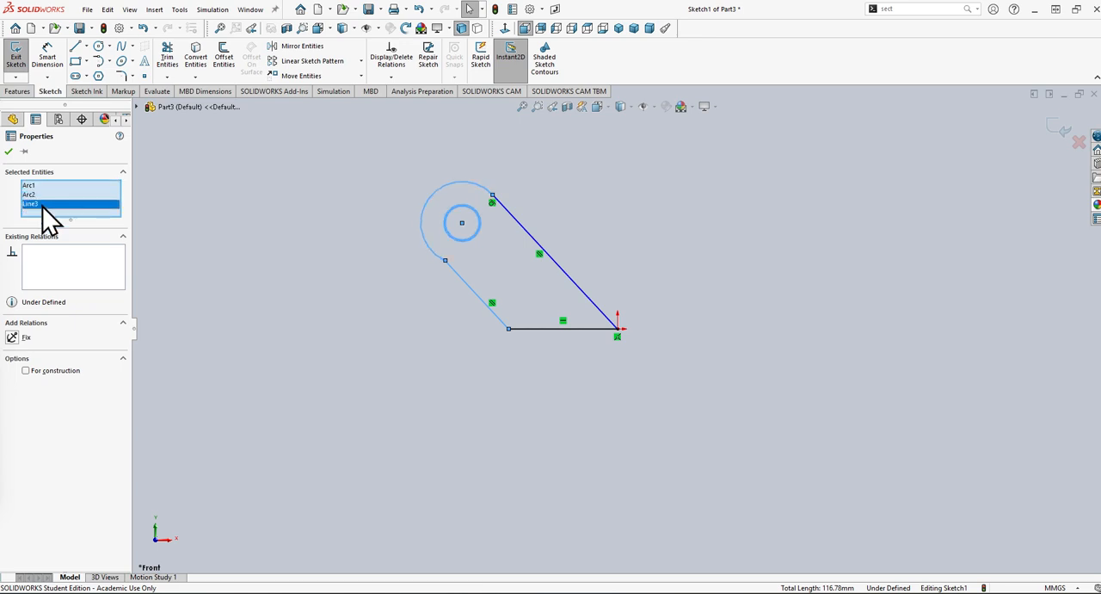
click(44, 187)
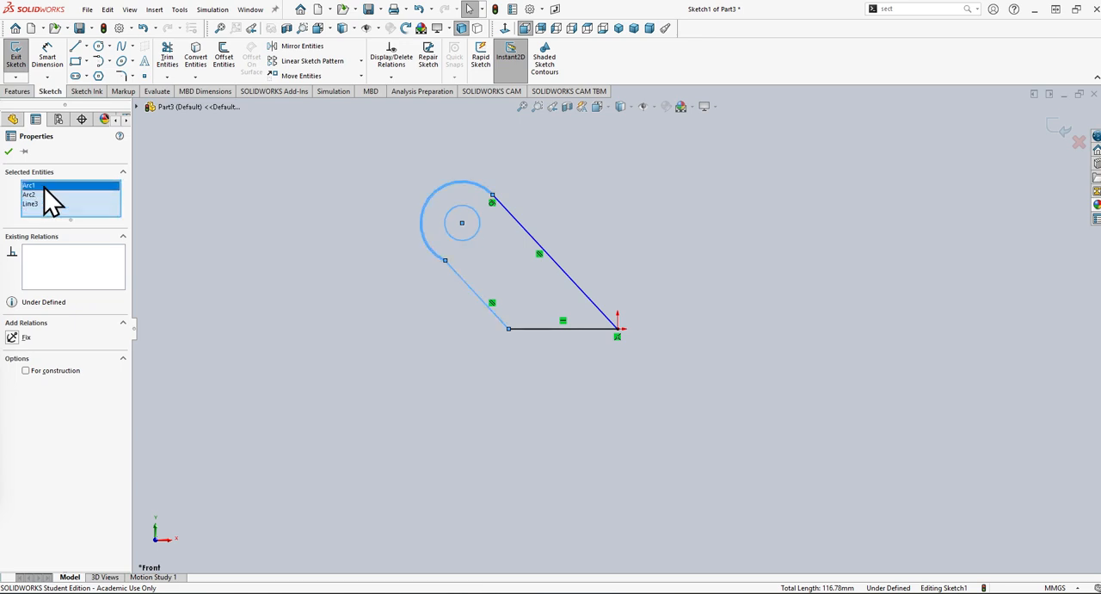
click(45, 195)
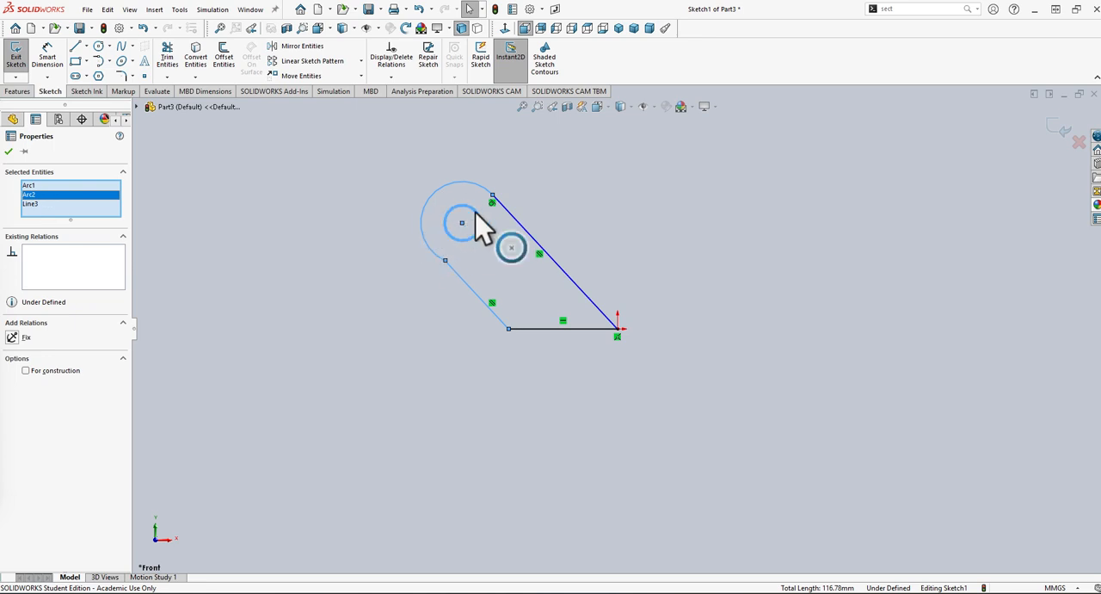
click(40, 205)
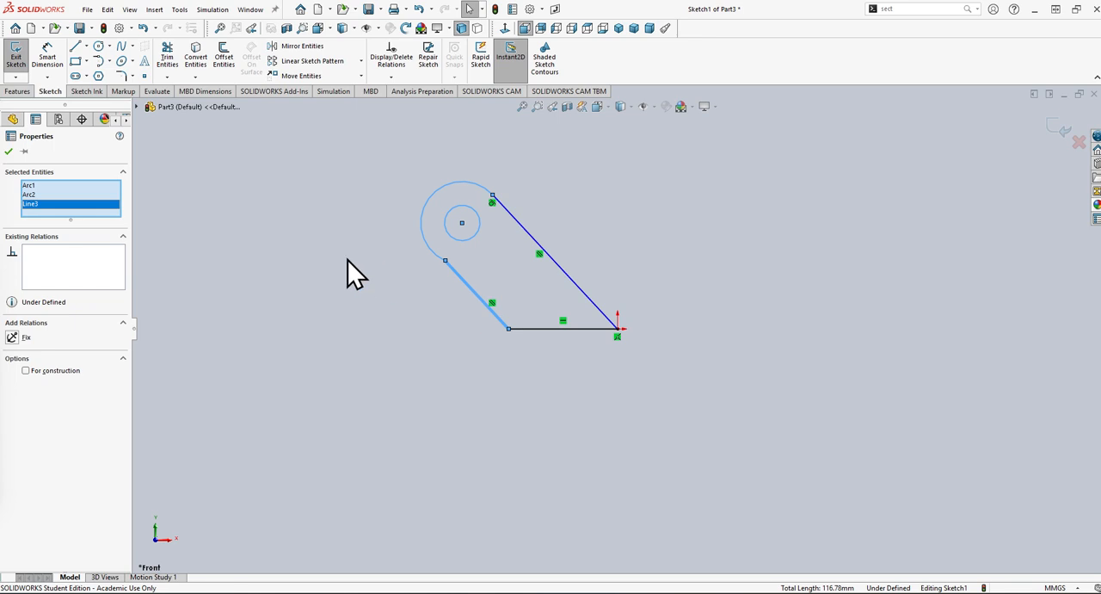
right_click(33, 195)
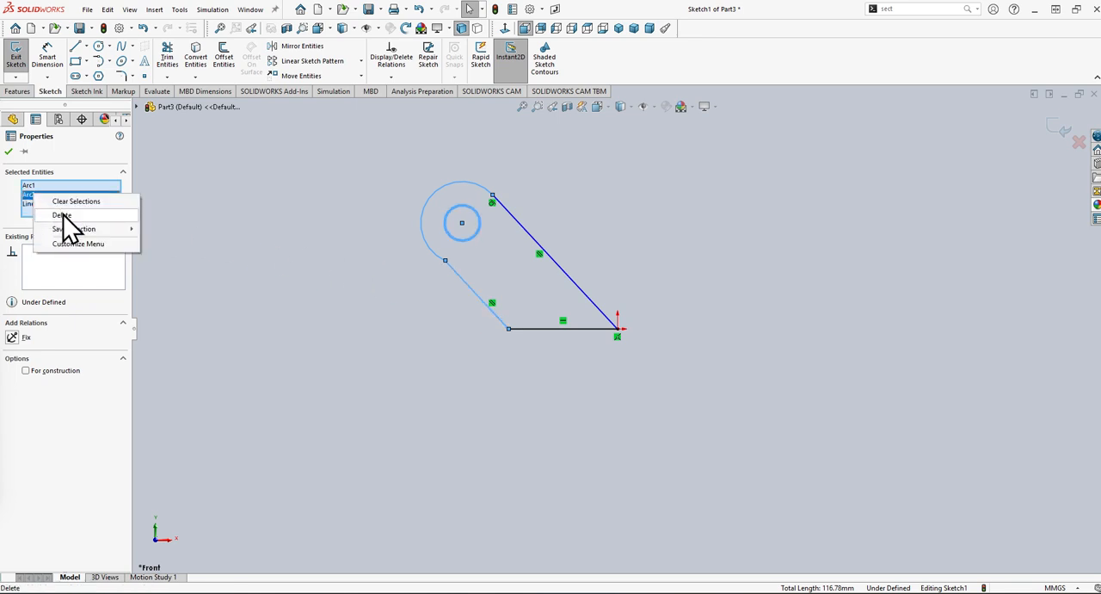
click(110, 215)
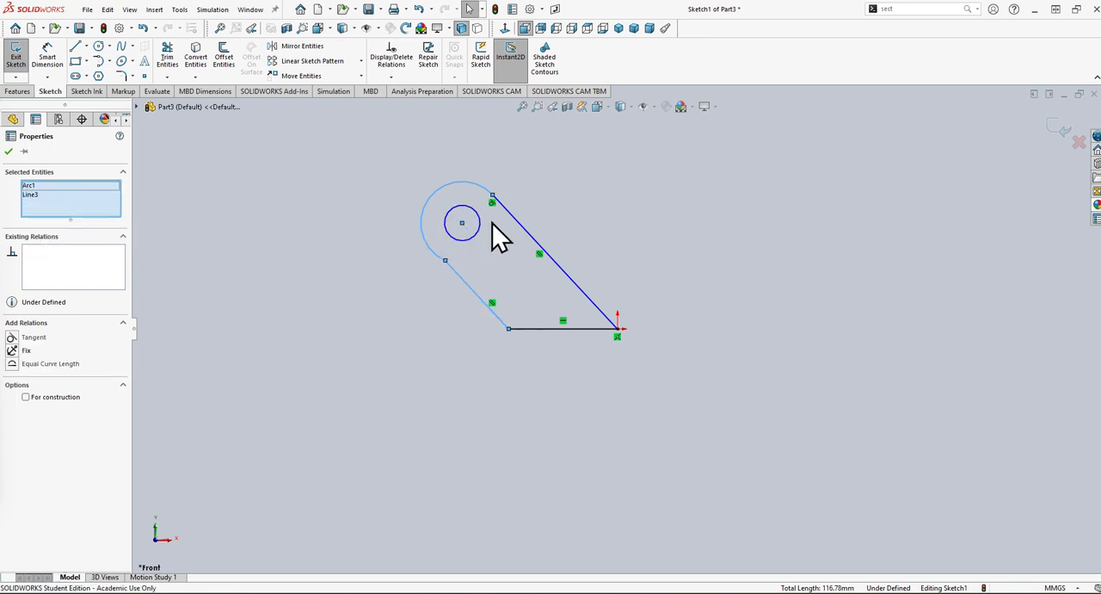
Add a Tangent relation between the outer arc and the short angled line.
click(39, 196)
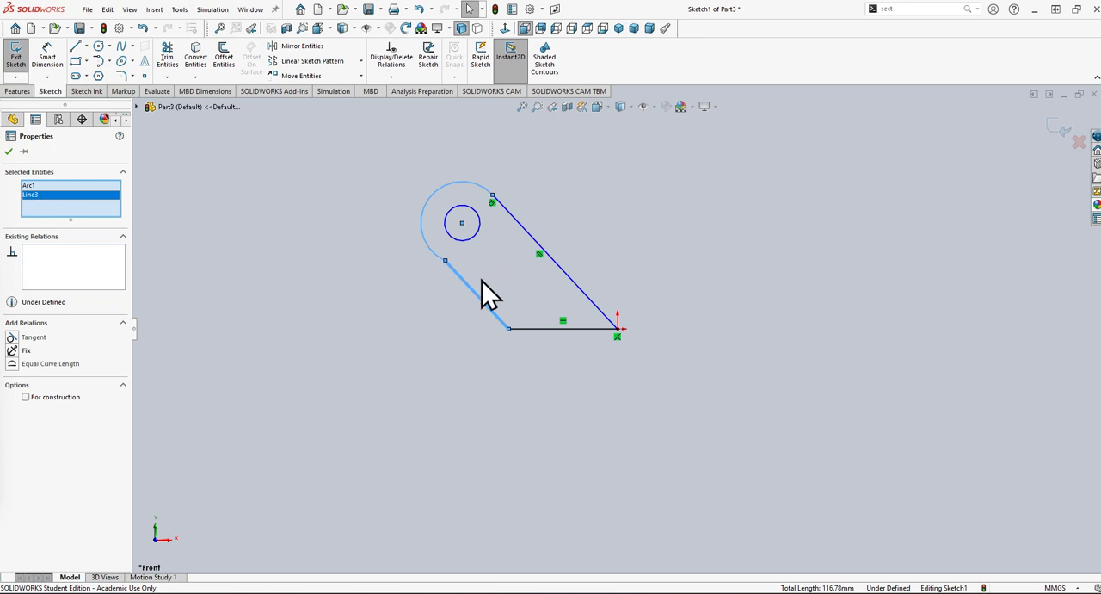
click(32, 187)
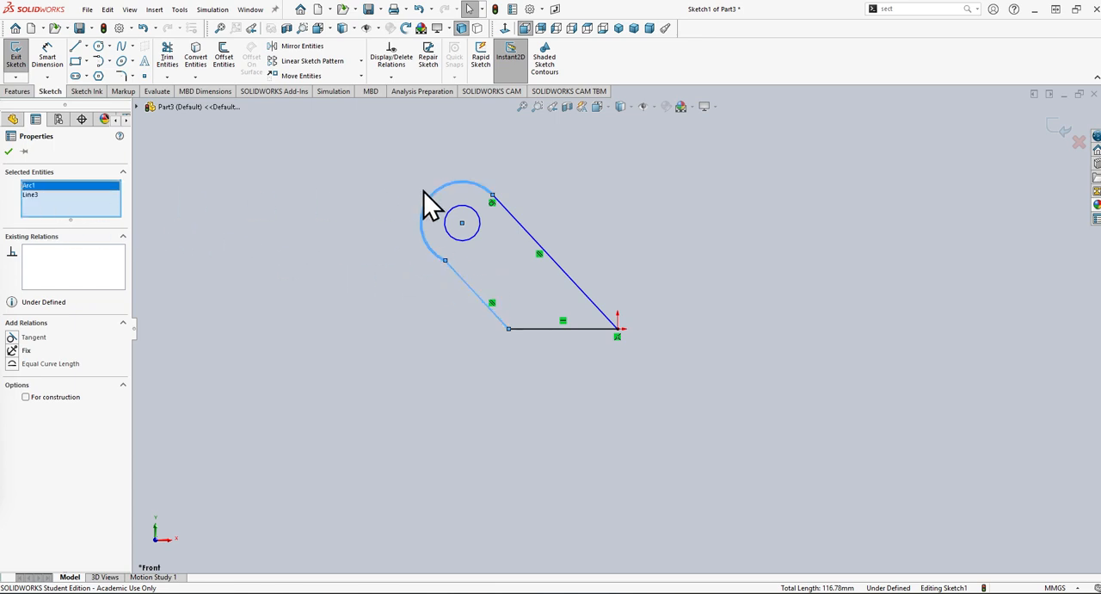
click(40, 195)
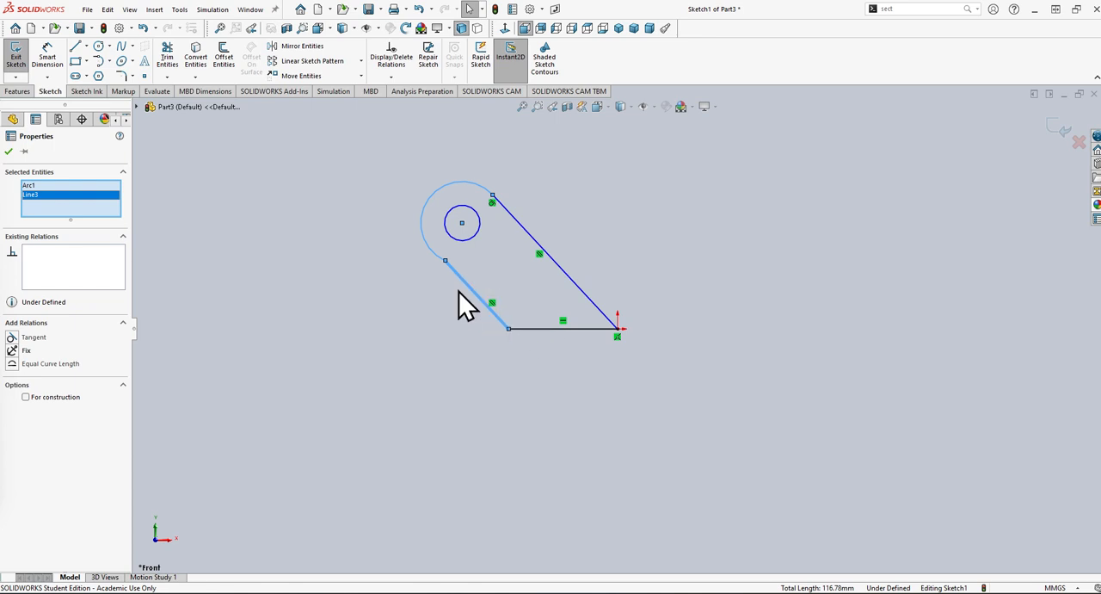
click(39, 189)
click(39, 196)
click(462, 271)
click(12, 337)
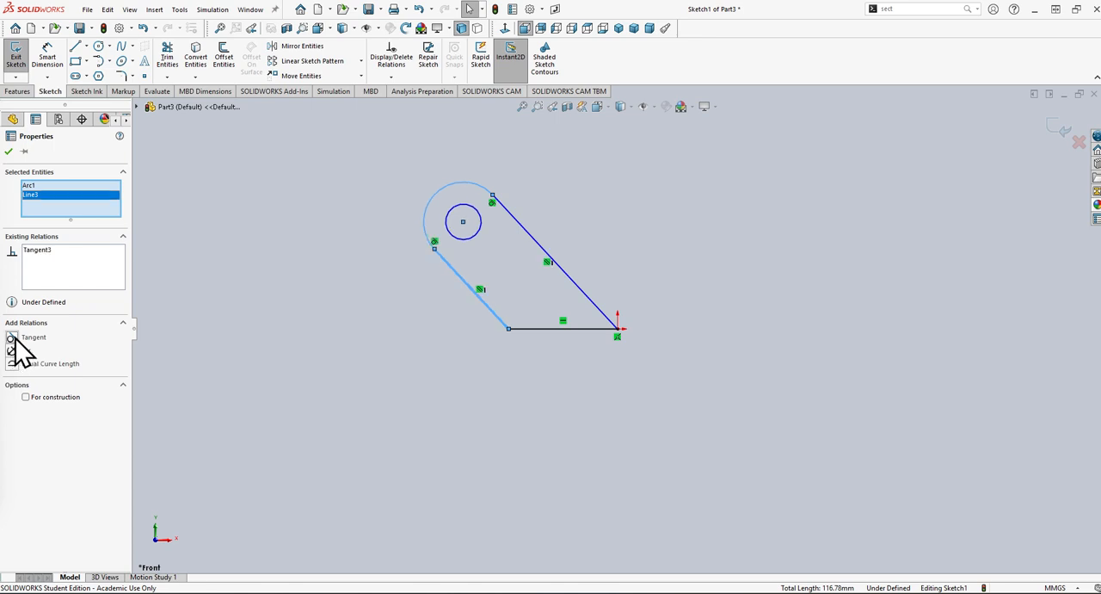
click(461, 269)
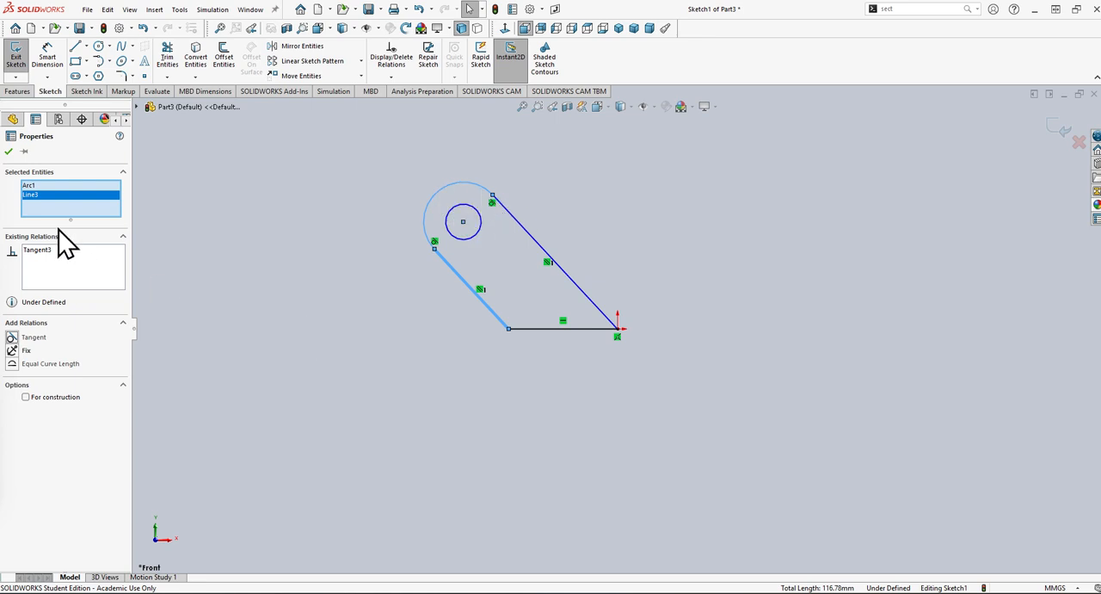
click(9, 152)
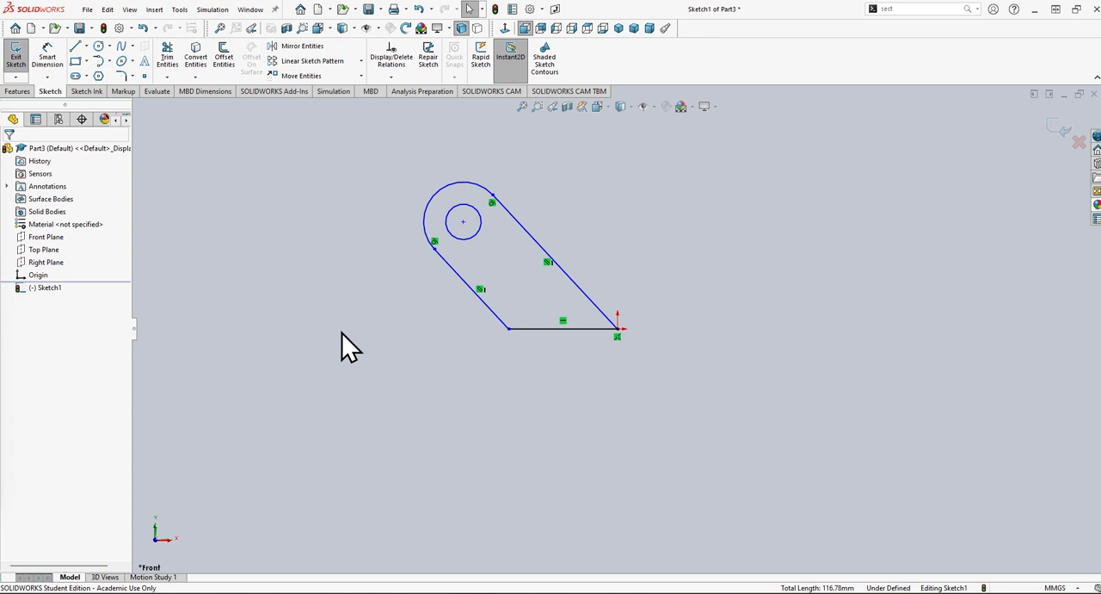
Add a Concentric relation between the small circle and the outer arc.
click(479, 232)
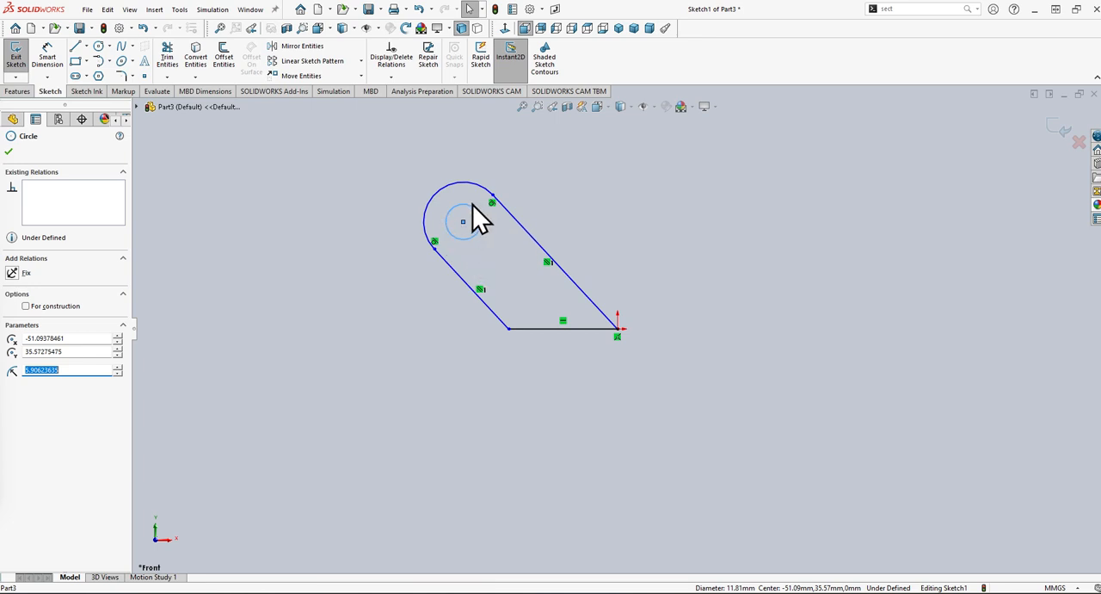
click(430, 226)
ctrl+click(432, 227)
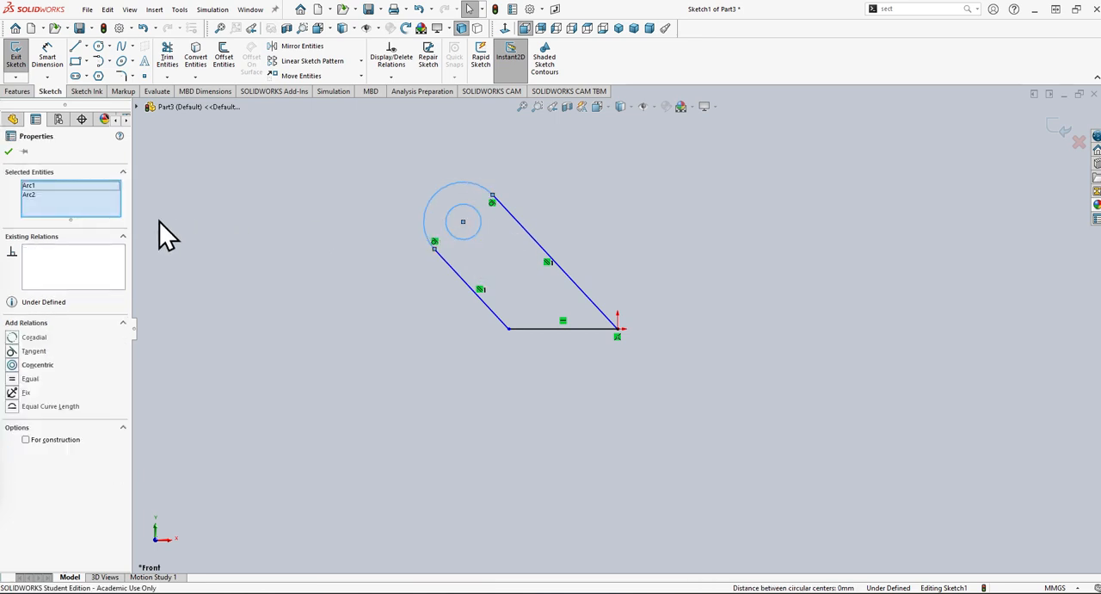
click(42, 194)
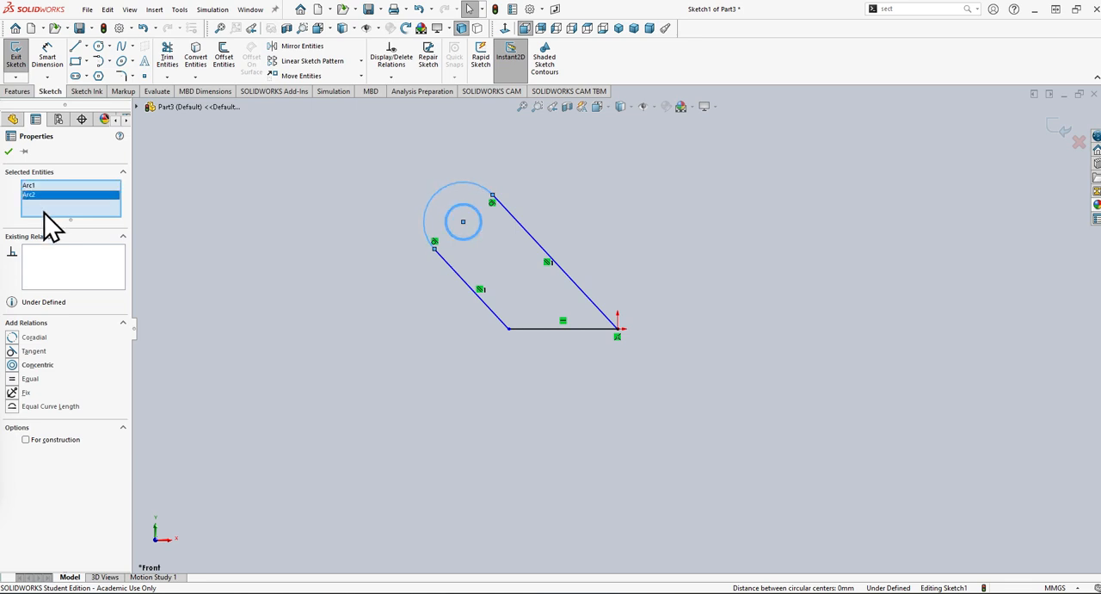
click(12, 365)
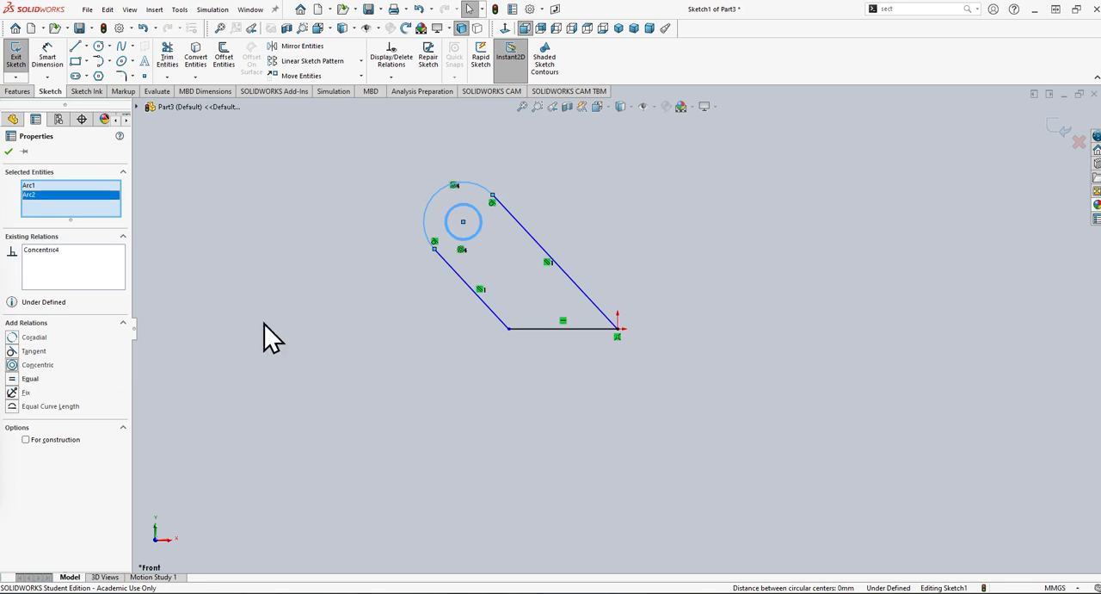
click(9, 152)
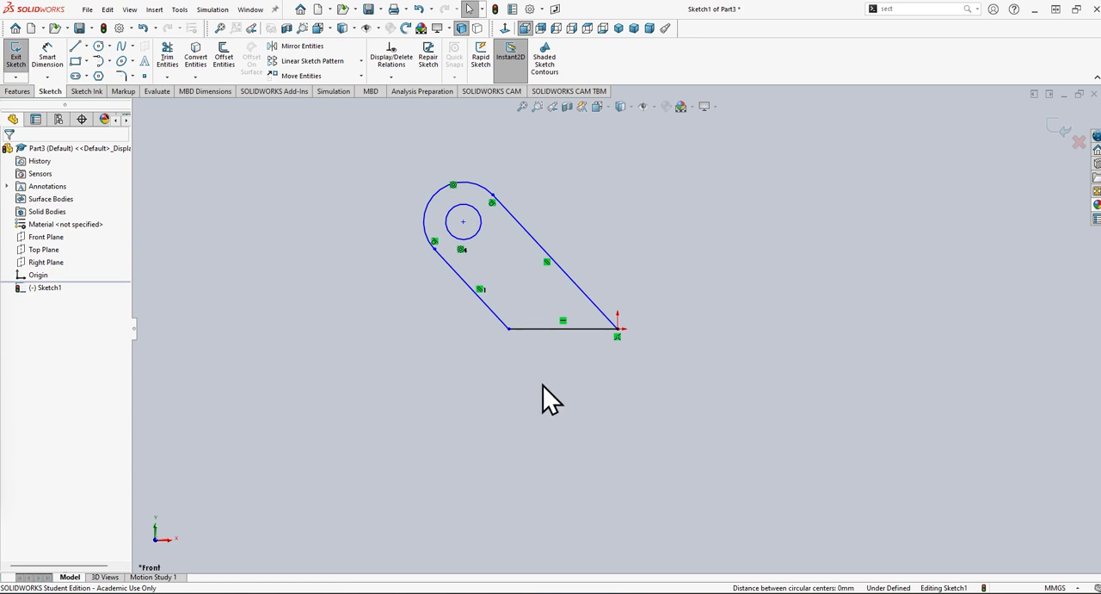
Dimension the small circle's diameter with Smart Dimension and set it to 5 mm.
click(49, 62)
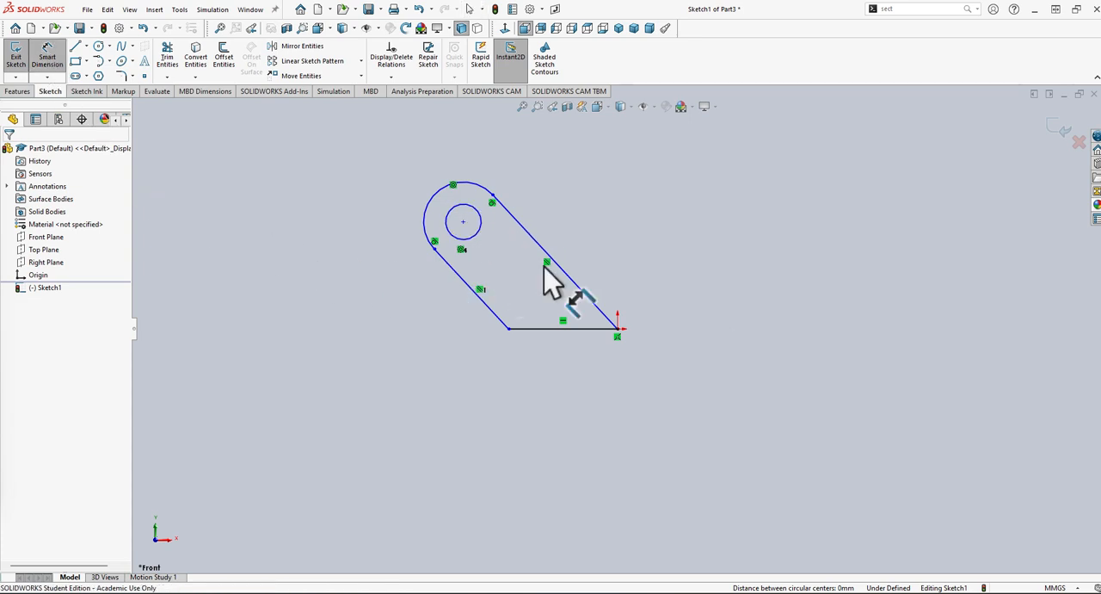
click(480, 228)
click(616, 200)
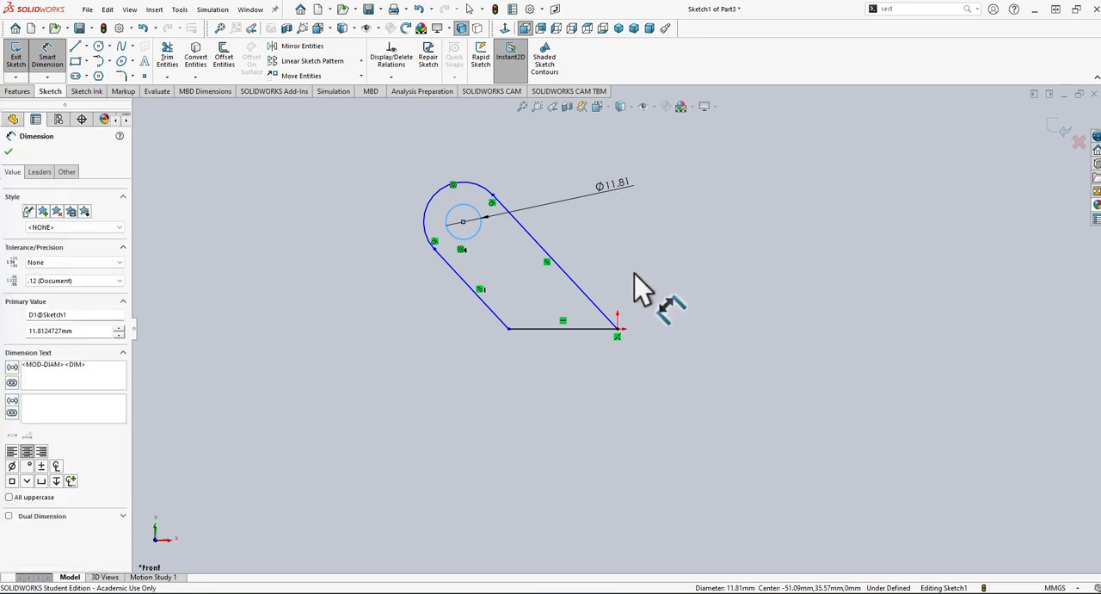
text(5.00mm)
key(Return)
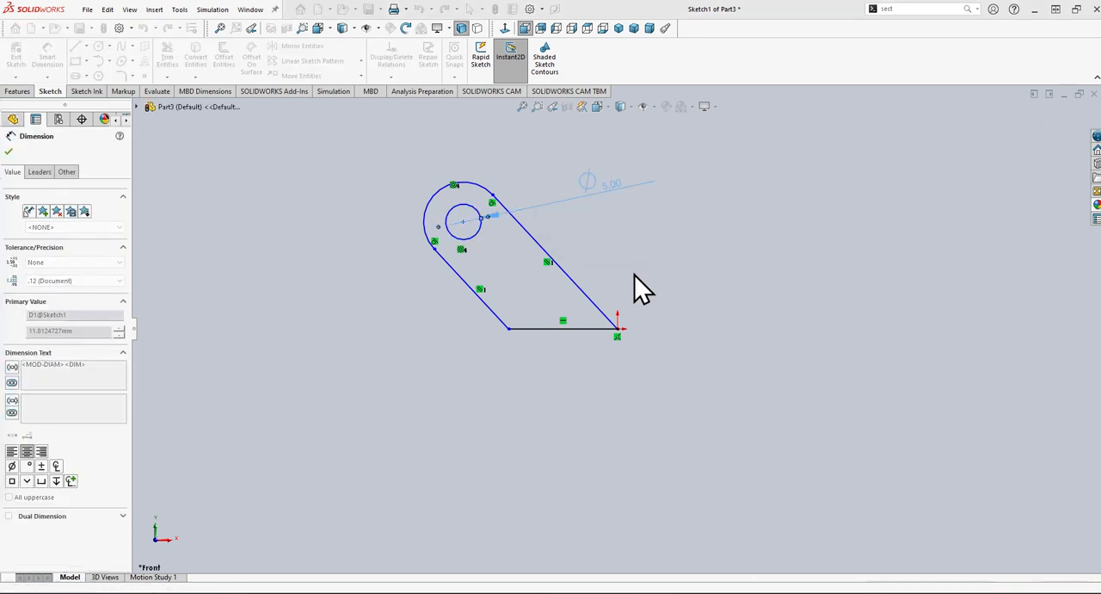
Dimension the outer arc's radius and set it to 7.5 mm.
click(435, 200)
click(383, 194)
text(7.5mm)
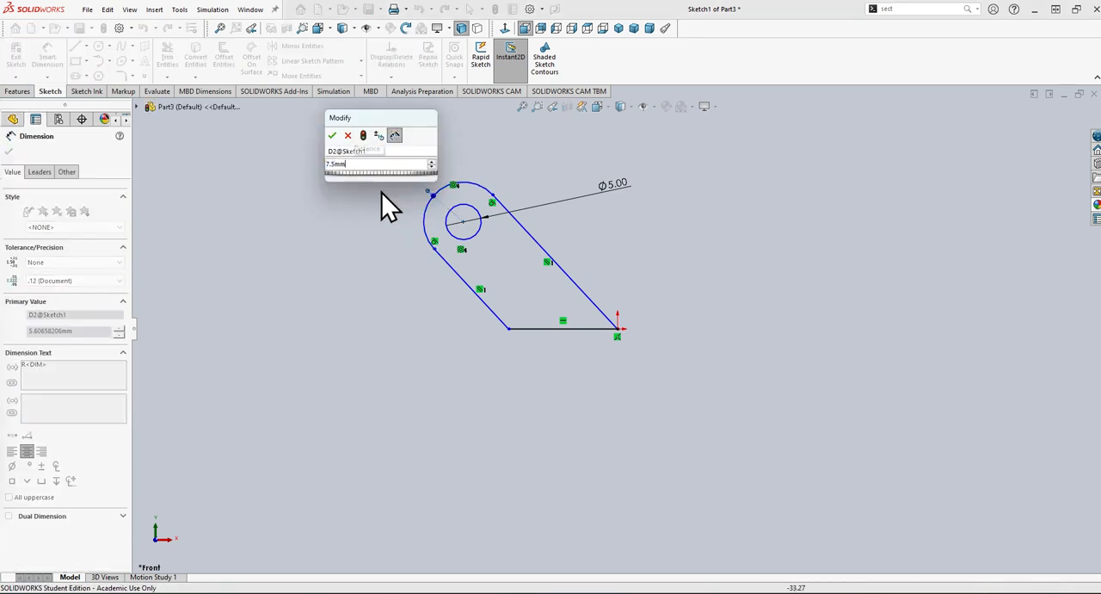
key(Return)
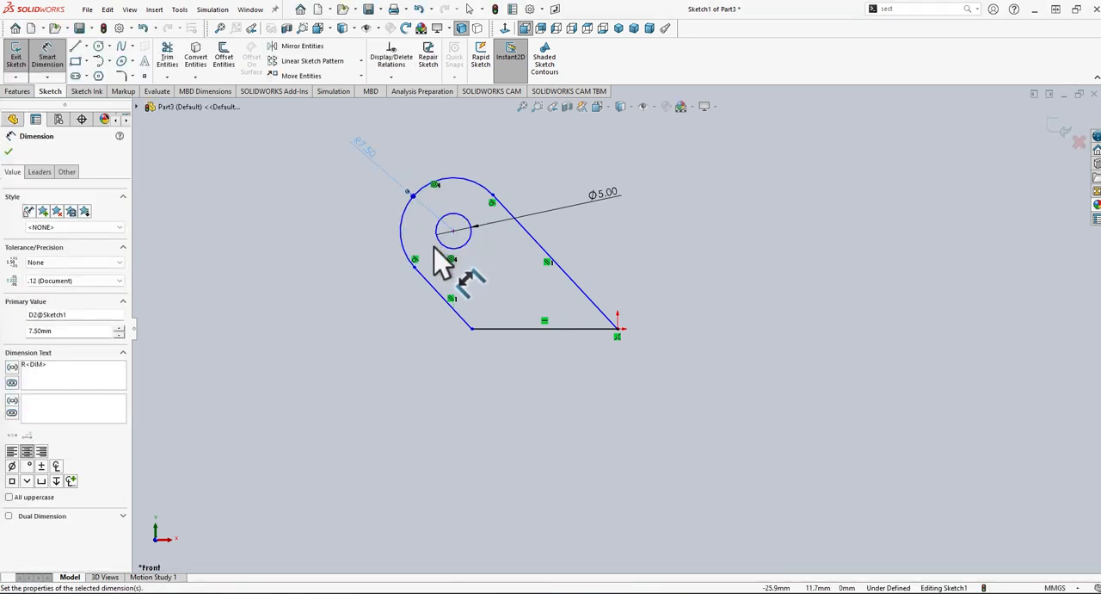
Dimension the vertical distance from the circle's centre to the horizontal base line and set it to 10.5 mm.
click(453, 230)
click(491, 329)
click(303, 320)
text(10.5mm)
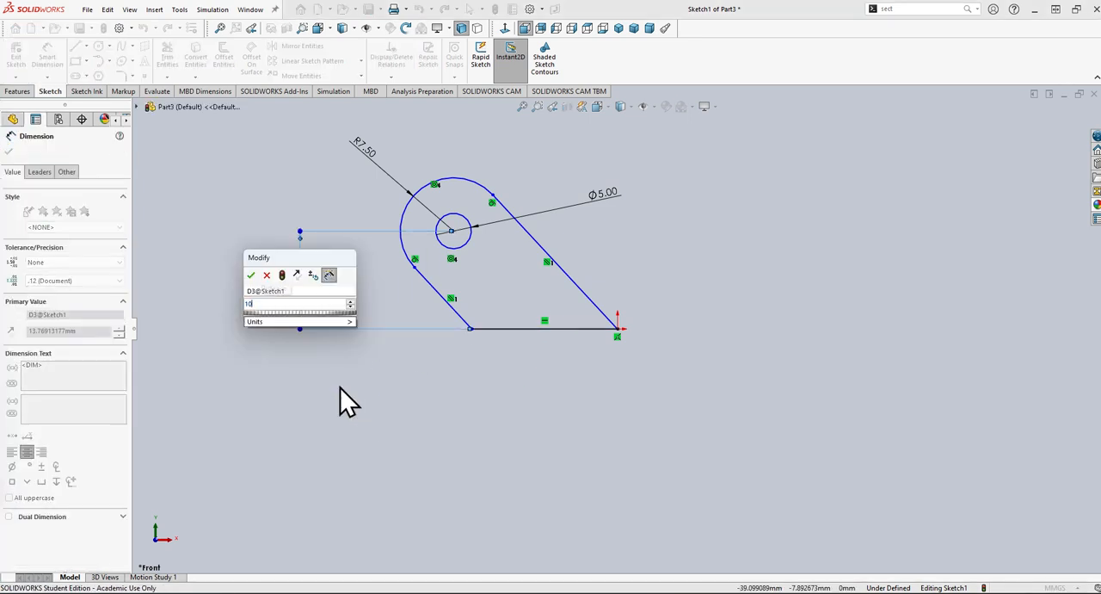
key(Return)
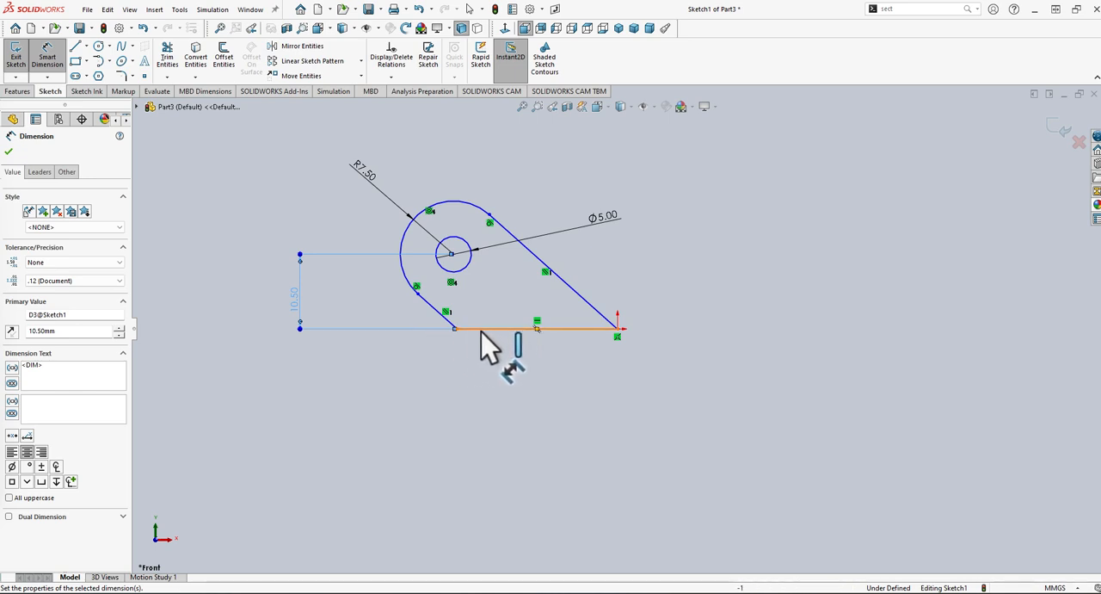
Dimension the acute angle between the short angled line and the extended horizontal base line, and set it to 55 degrees.
click(437, 308)
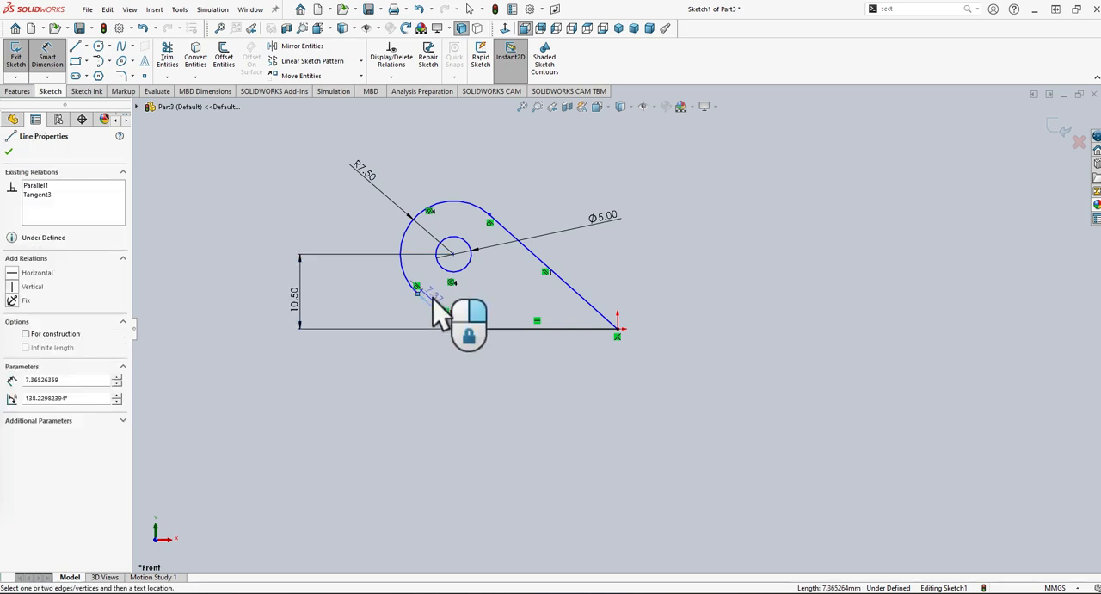
click(503, 328)
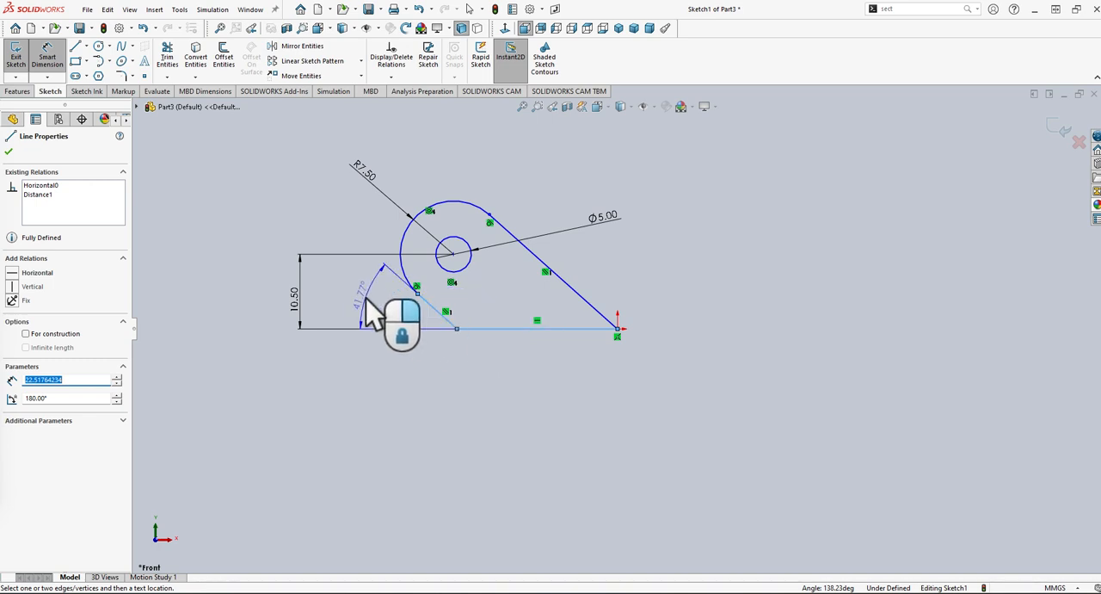
click(351, 296)
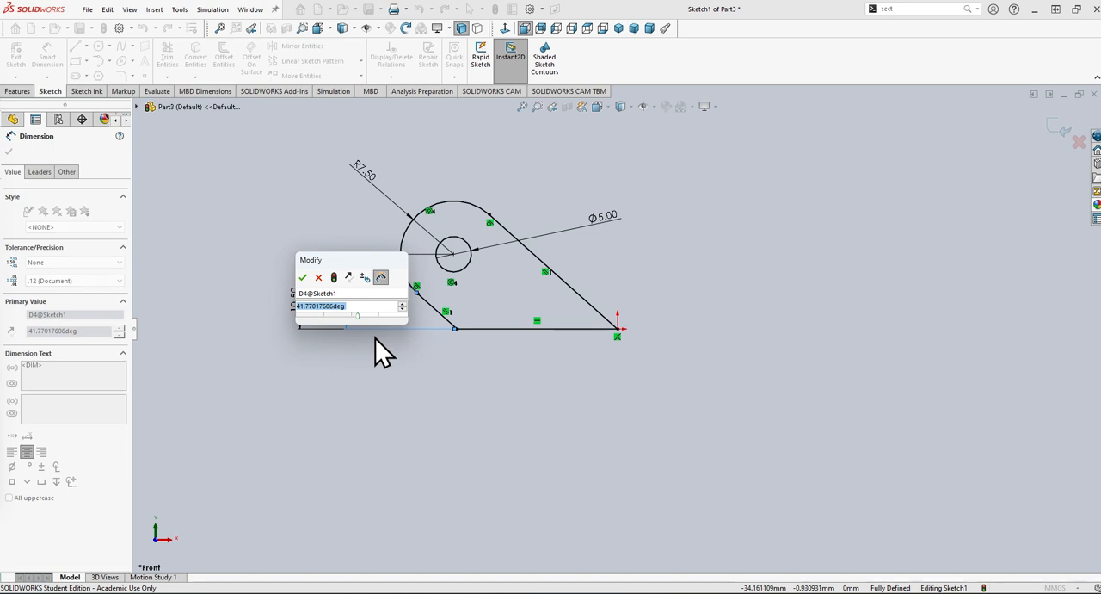
text(55.00)
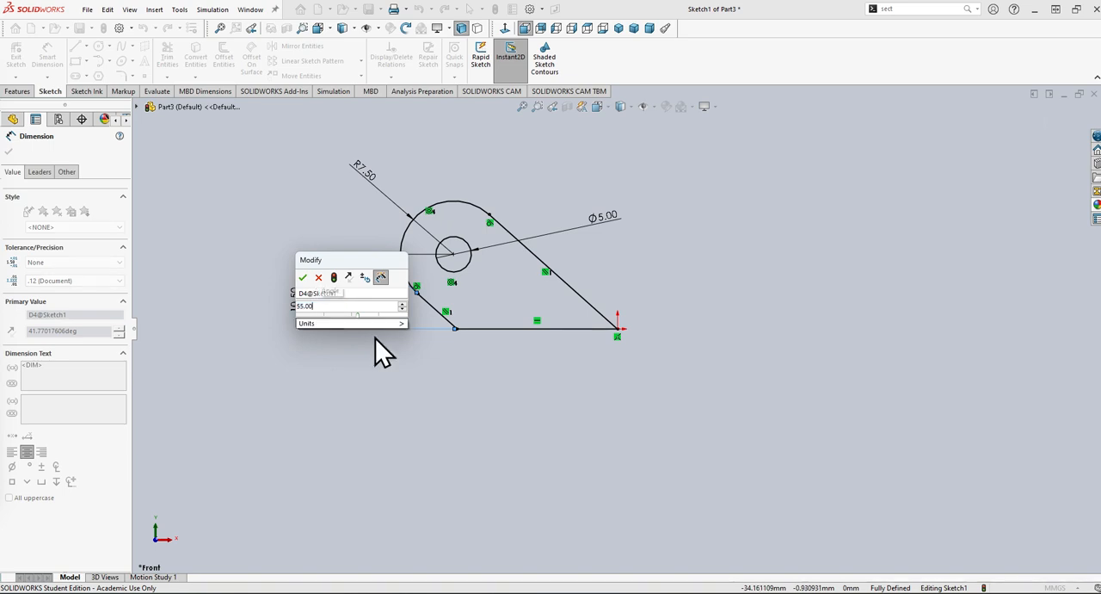
key(Return)
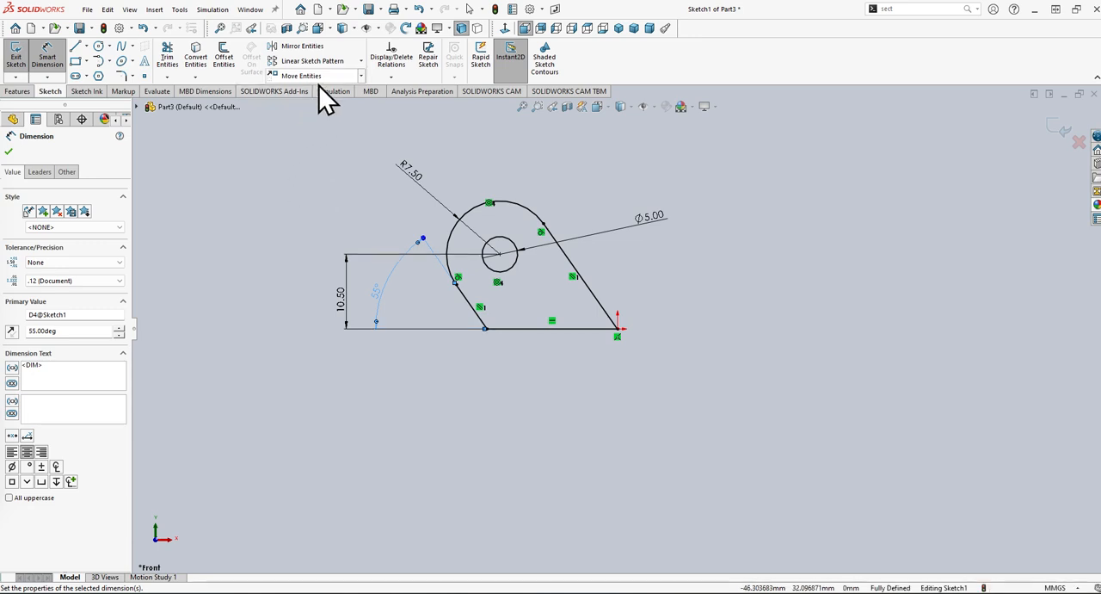
mouse_move(744, 592)
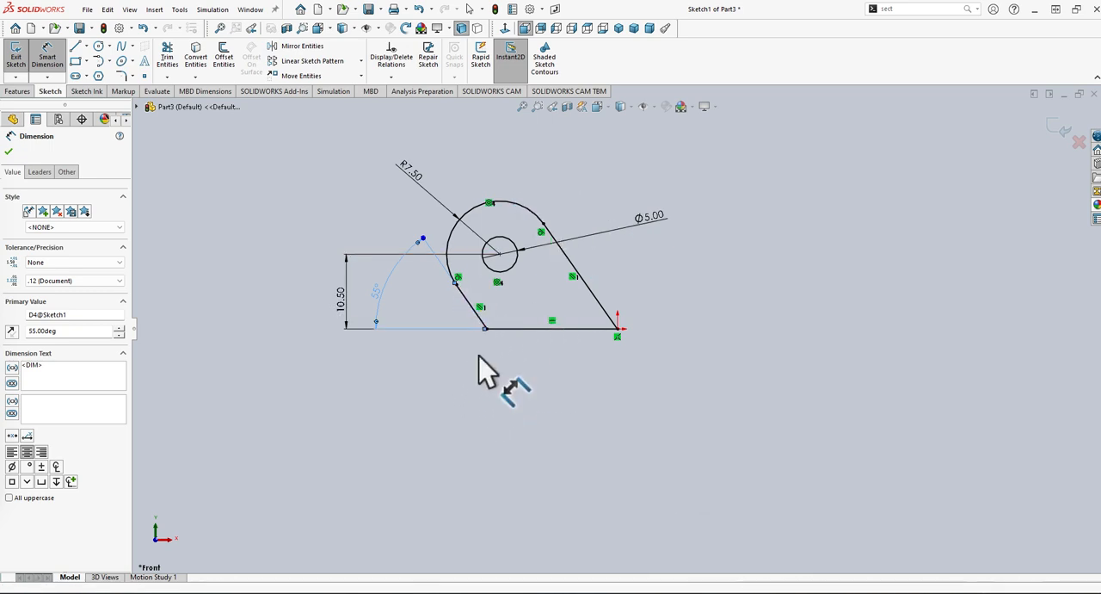
click(551, 168)
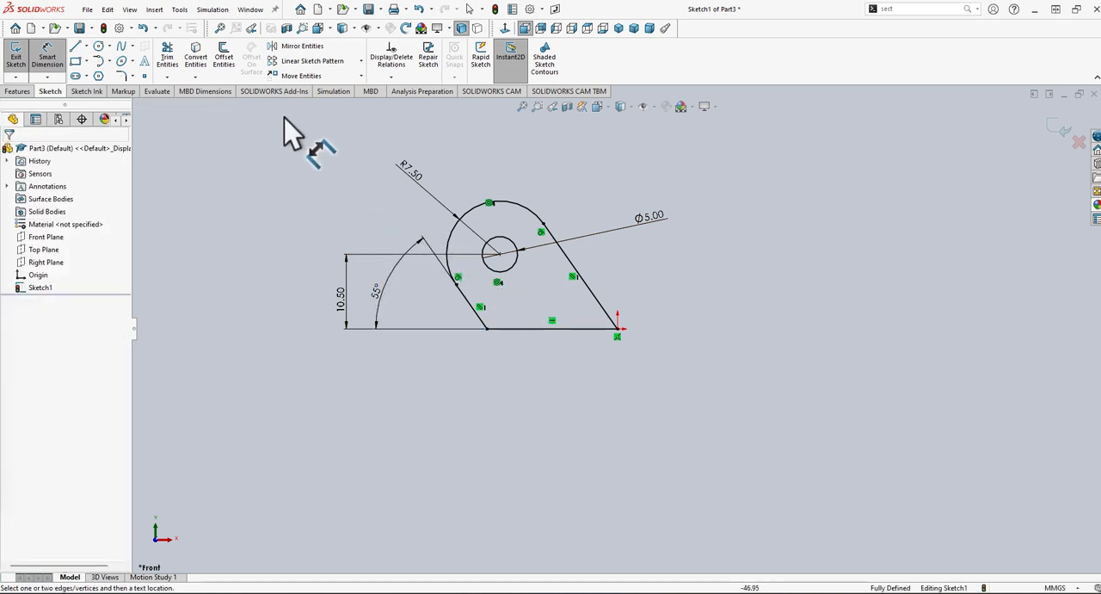